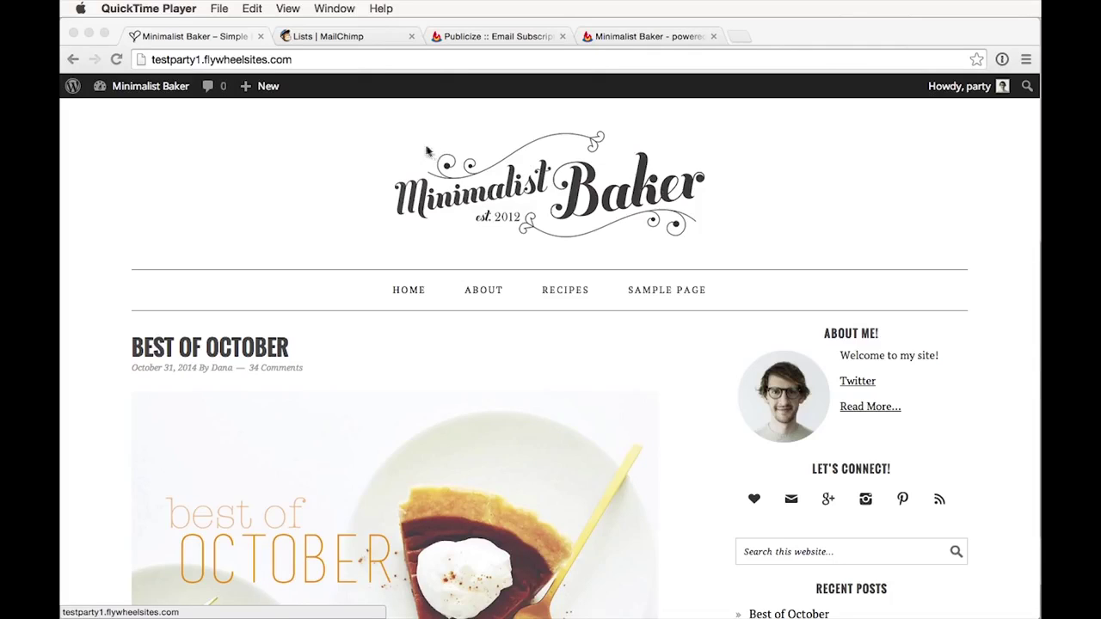
- Open the widget management page in the Minimalist Baker site's WordPress dashboard
click(229, 35)
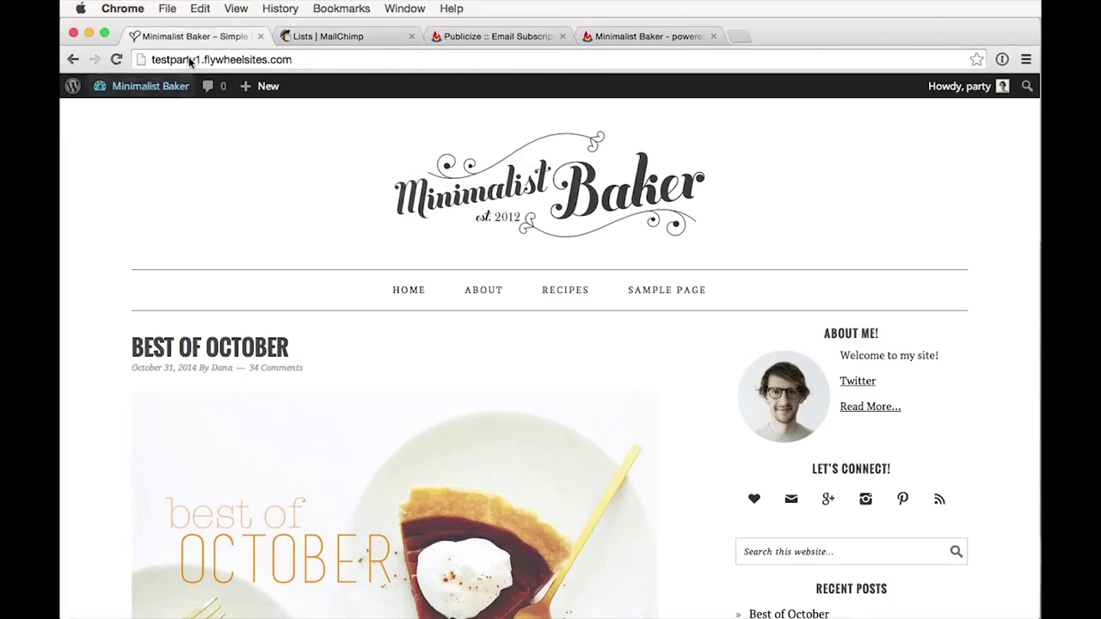
click(148, 86)
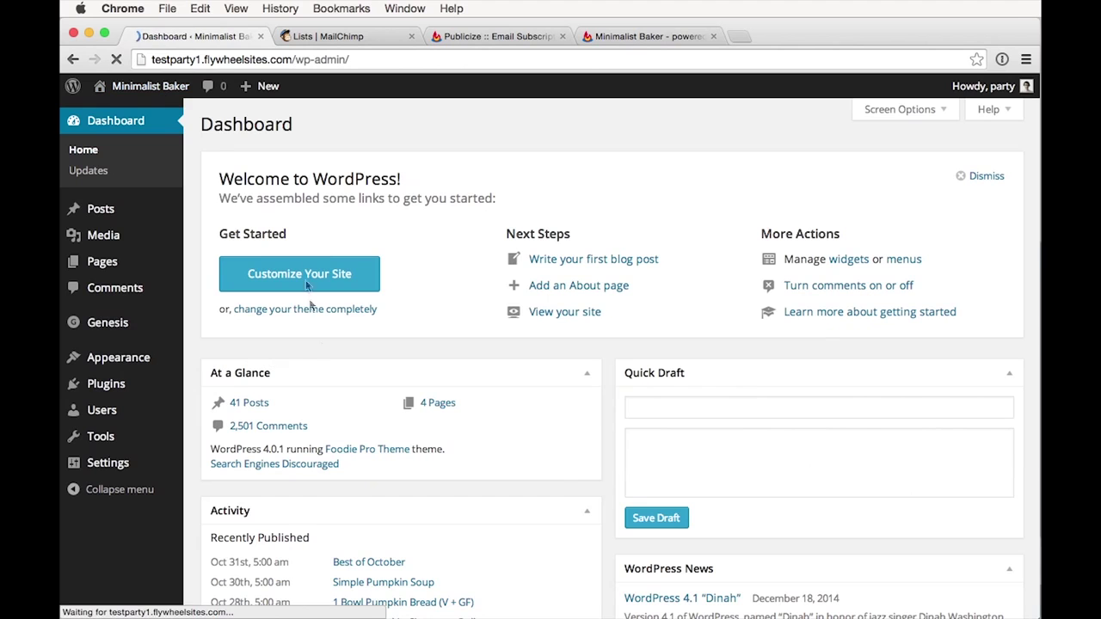
mouse_move(163, 358)
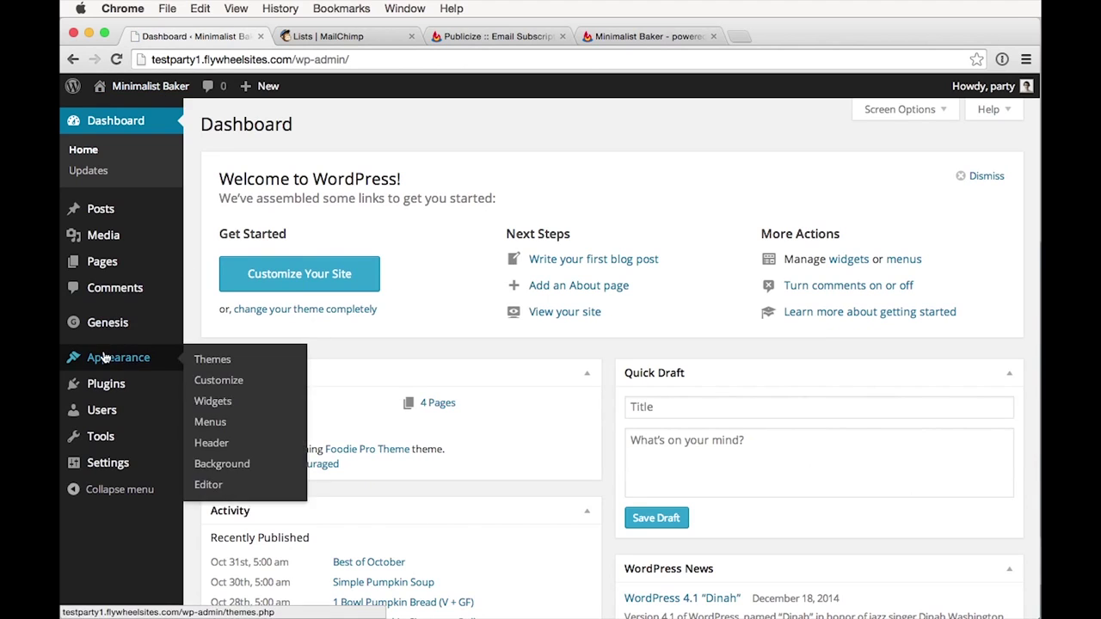
click(214, 403)
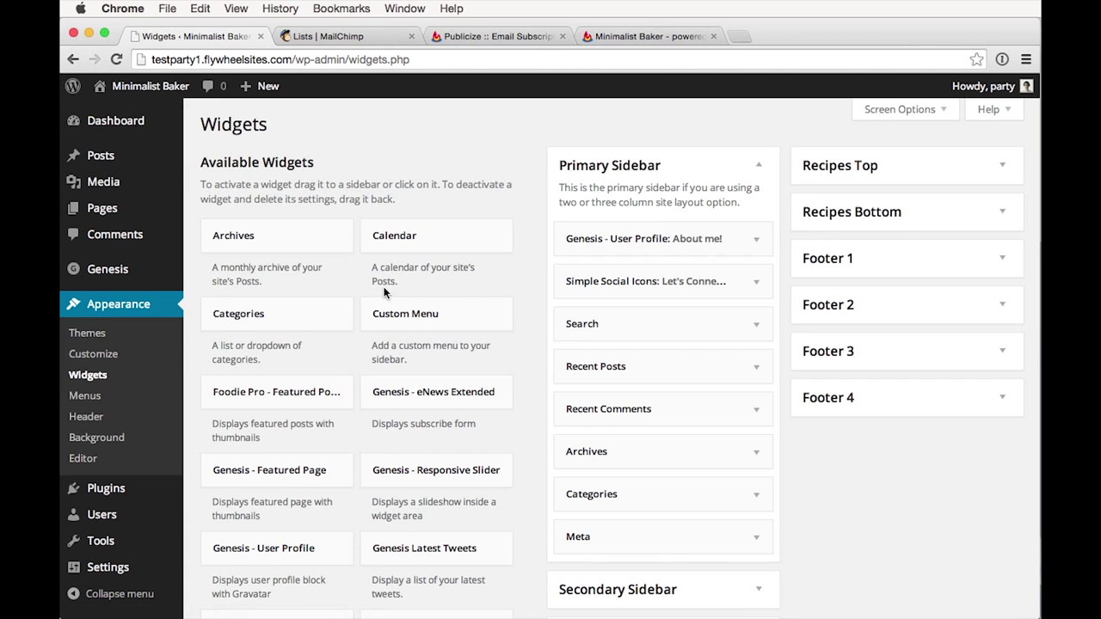
- Add the Genesis - eNews Extended widget to the Primary Sidebar below Simple Social Icons and title it "Subscribe for updates!"
scroll(361, 473, down, 1)
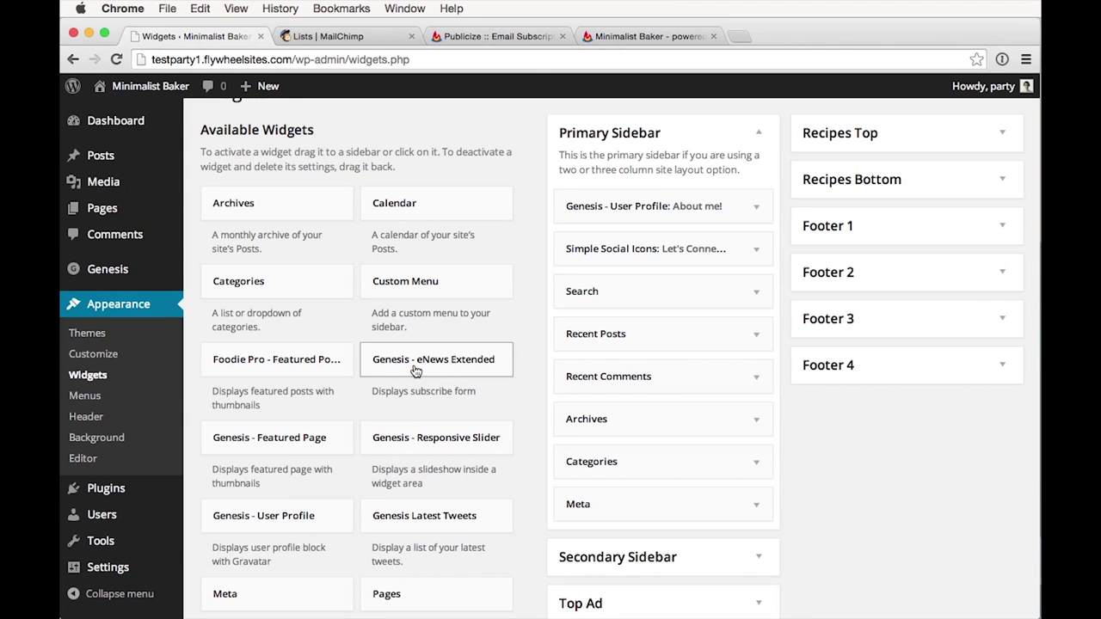
drag(415, 370, 609, 284)
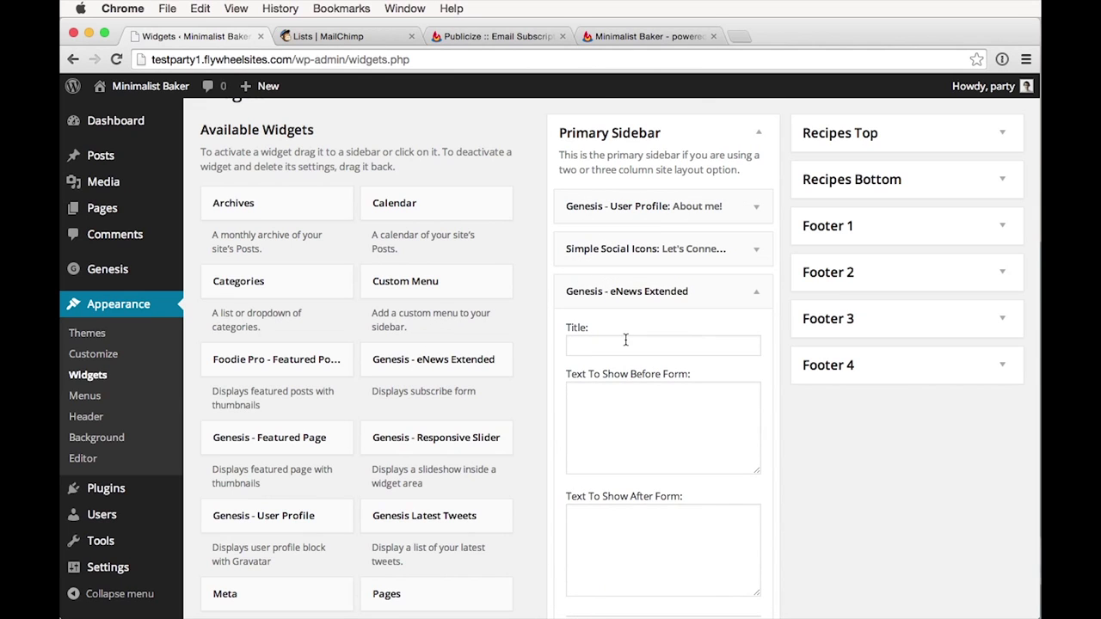
scroll(625, 340, down, 2)
click(648, 284)
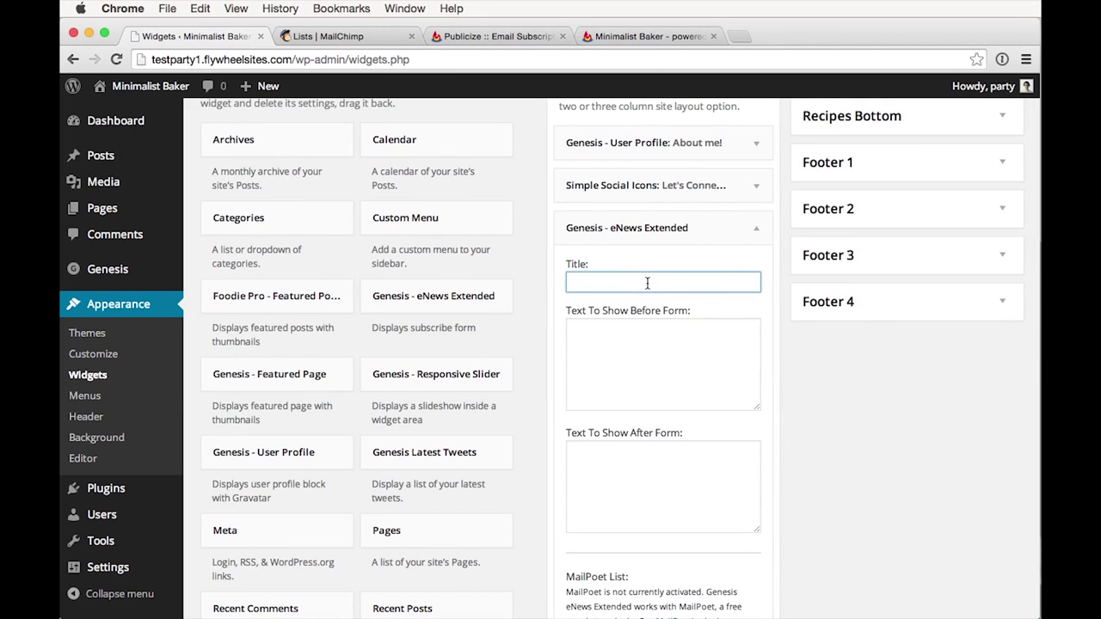
text(Subscribe for updates!)
click(617, 349)
click(646, 476)
scroll(646, 476, down, 5)
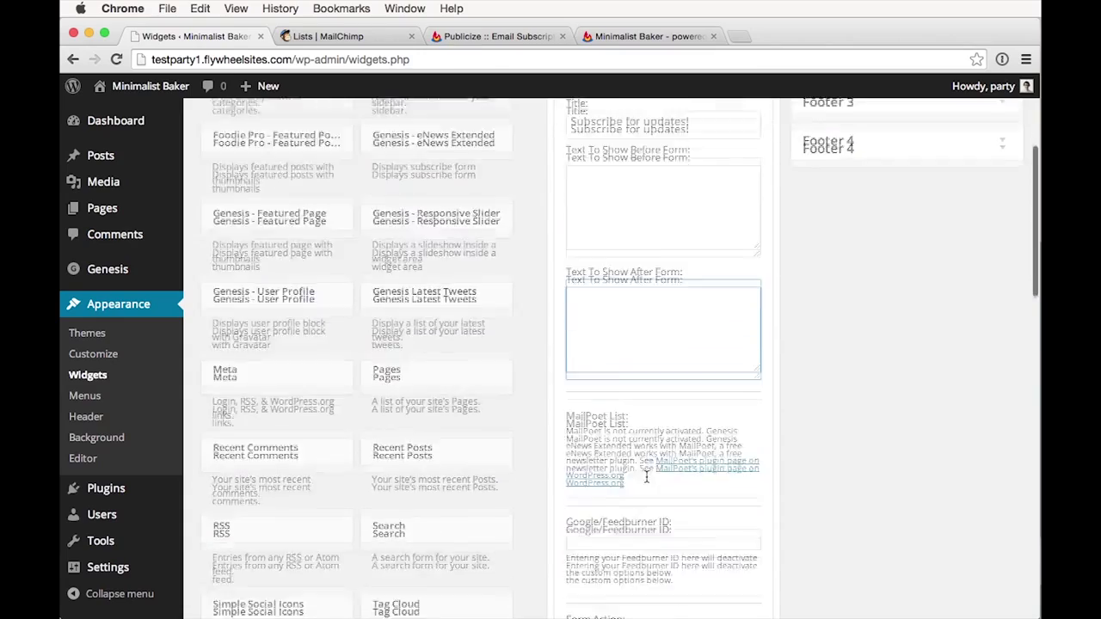
scroll(642, 484, down, 4)
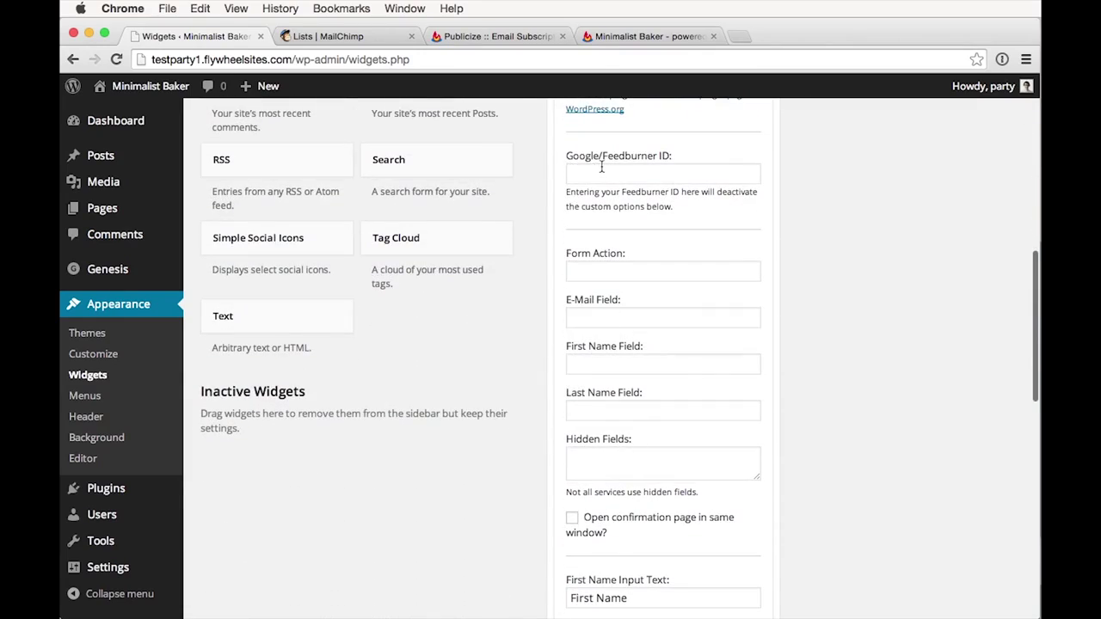
scroll(600, 169, up, 3)
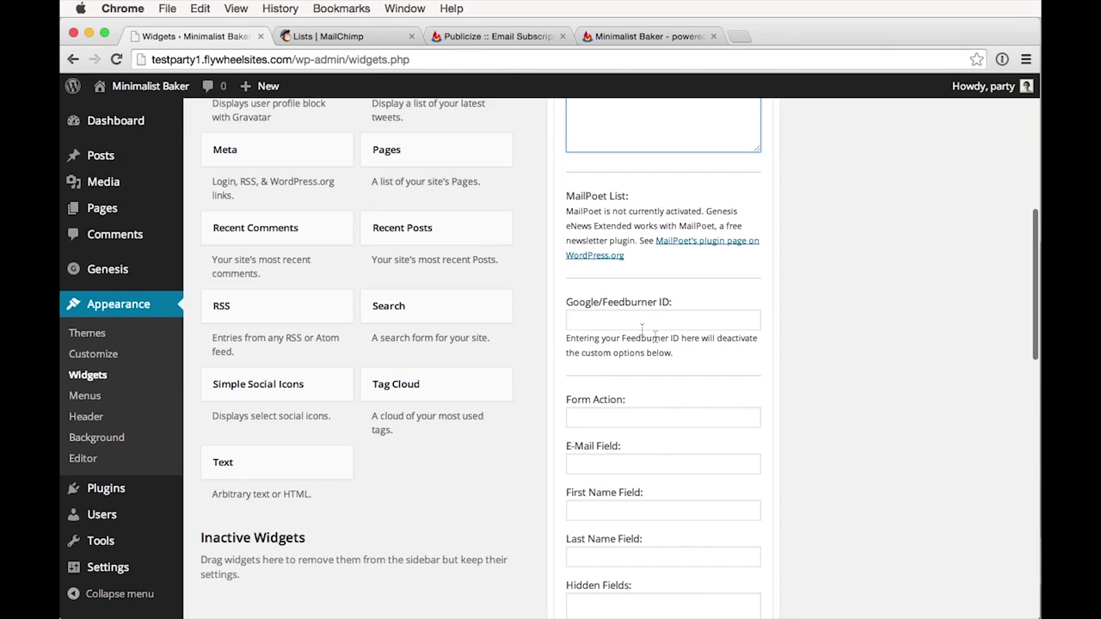
click(643, 323)
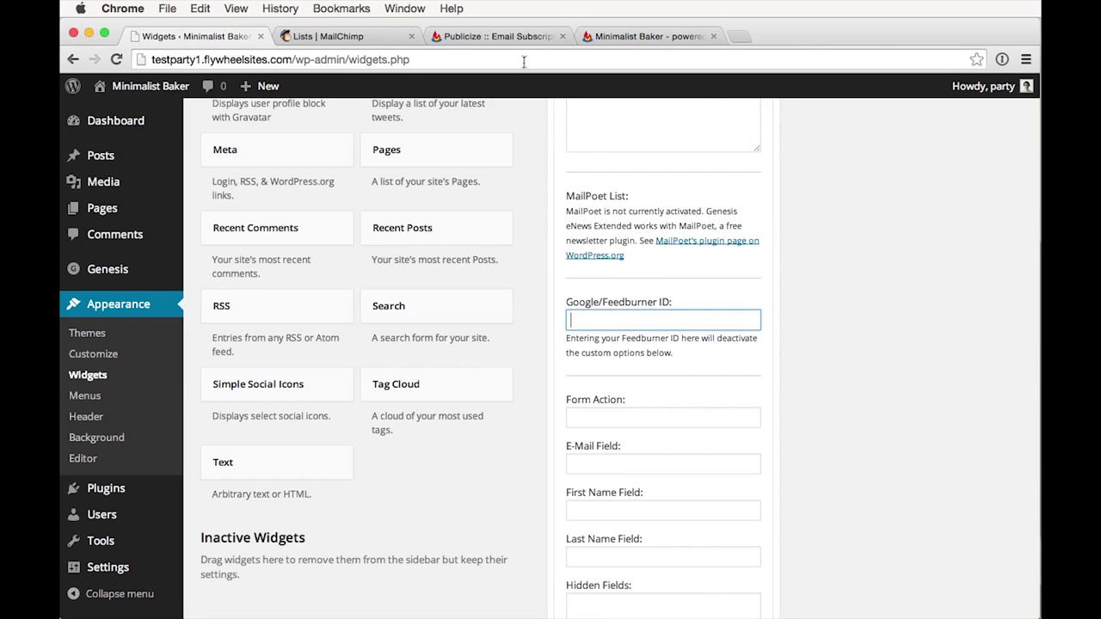
click(641, 36)
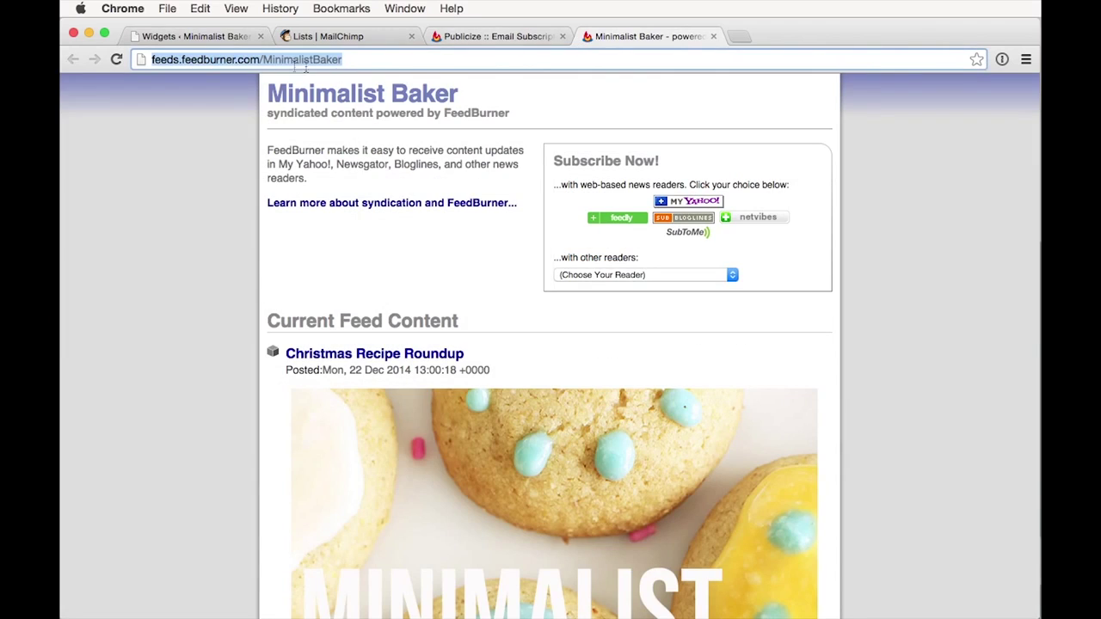
click(196, 36)
text(feeds.feedburner.com/MinimalistBaker)
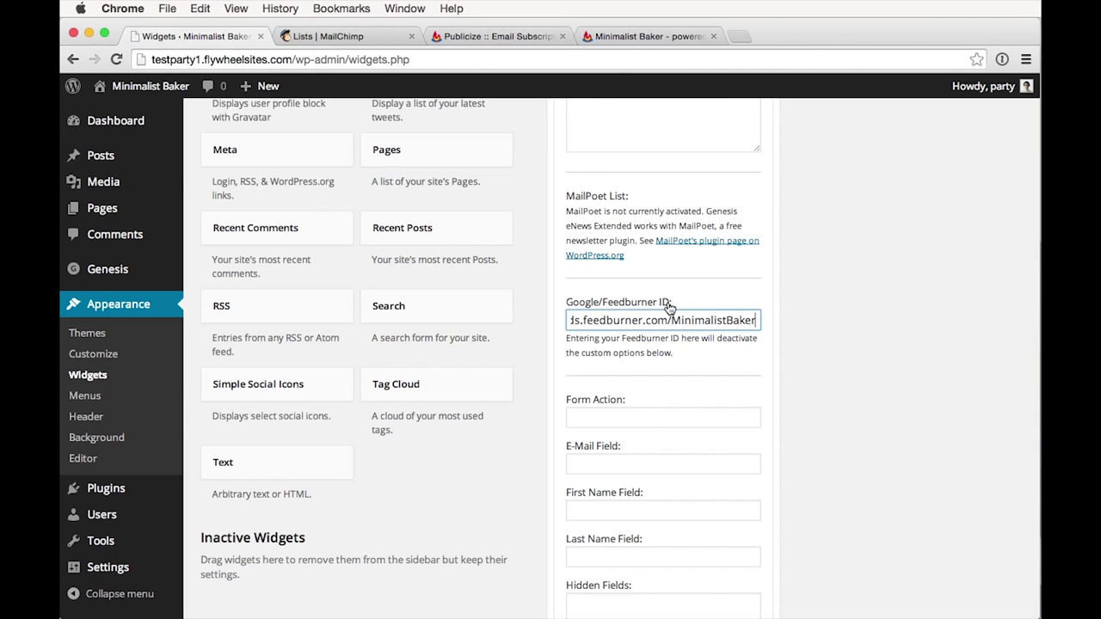
- Review FeedBurner's Email Subscriptions page and MailChimp's Create List form
click(525, 37)
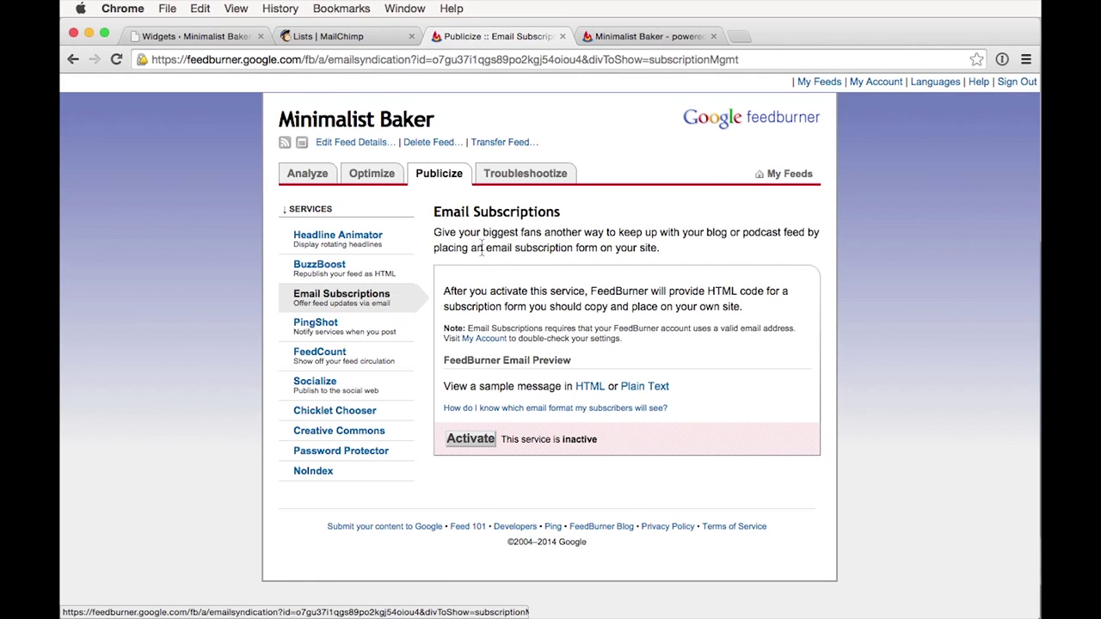
click(394, 38)
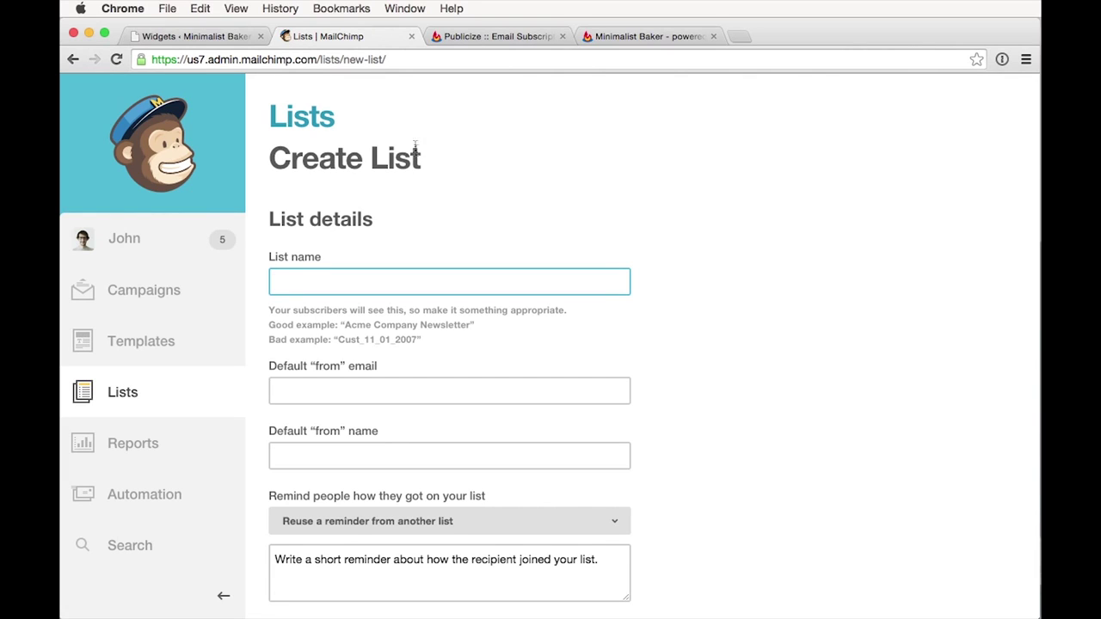
- Clear the Google/Feedburner ID in the eNews Extended widget
click(234, 38)
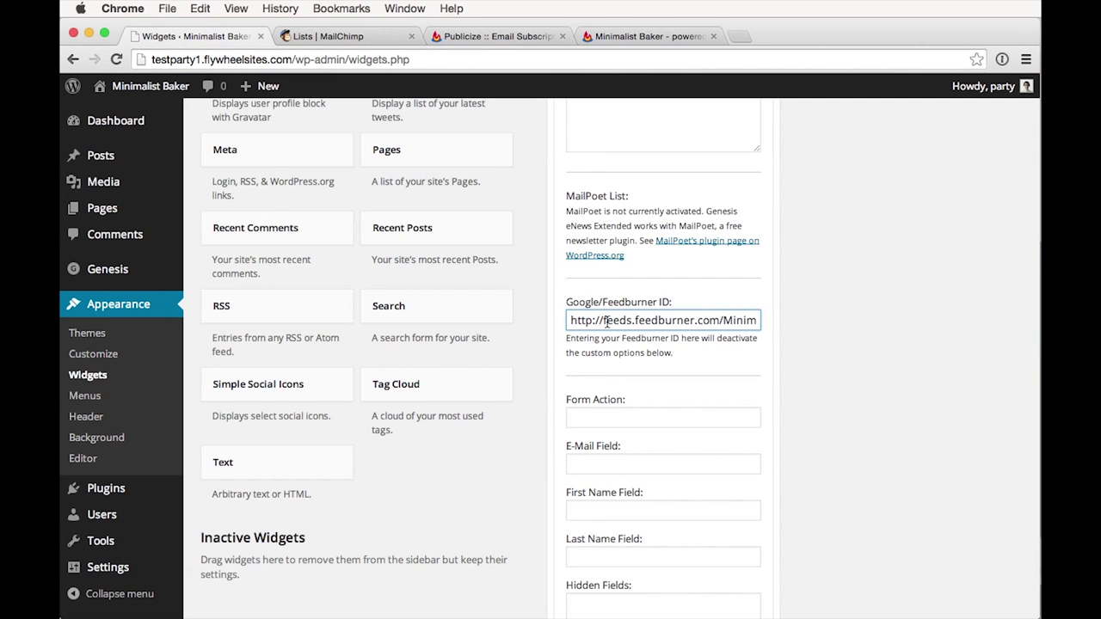
scroll(604, 369, up, 3)
key(super+a)
key(BackSpace)
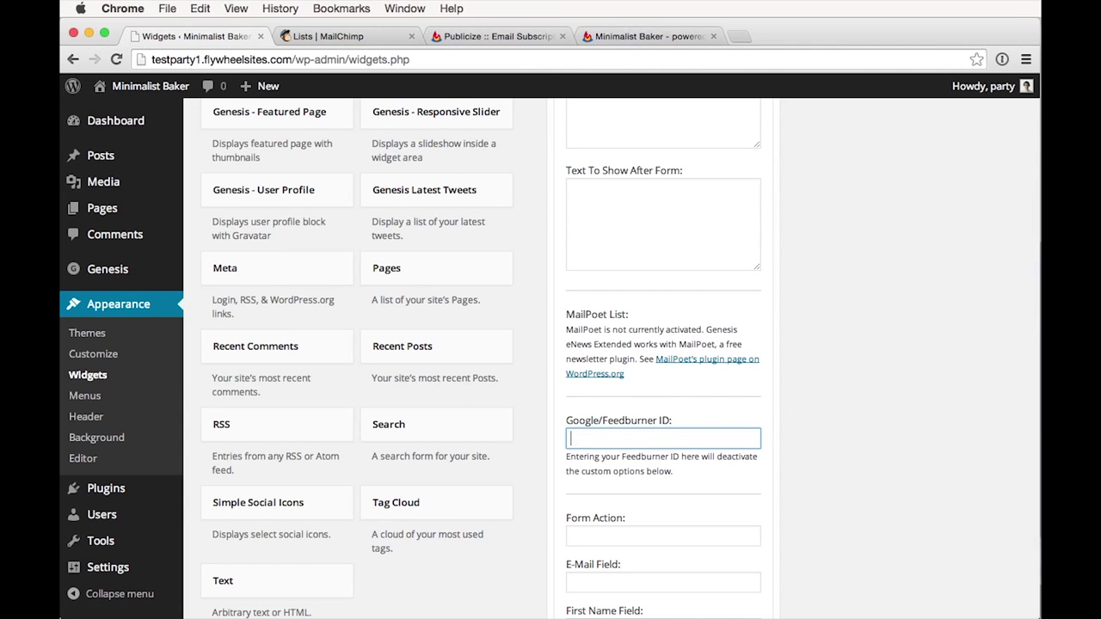
- Examine the eNews Extended widget's form action, email, name, hidden field and button text settings
scroll(704, 494, down, 5)
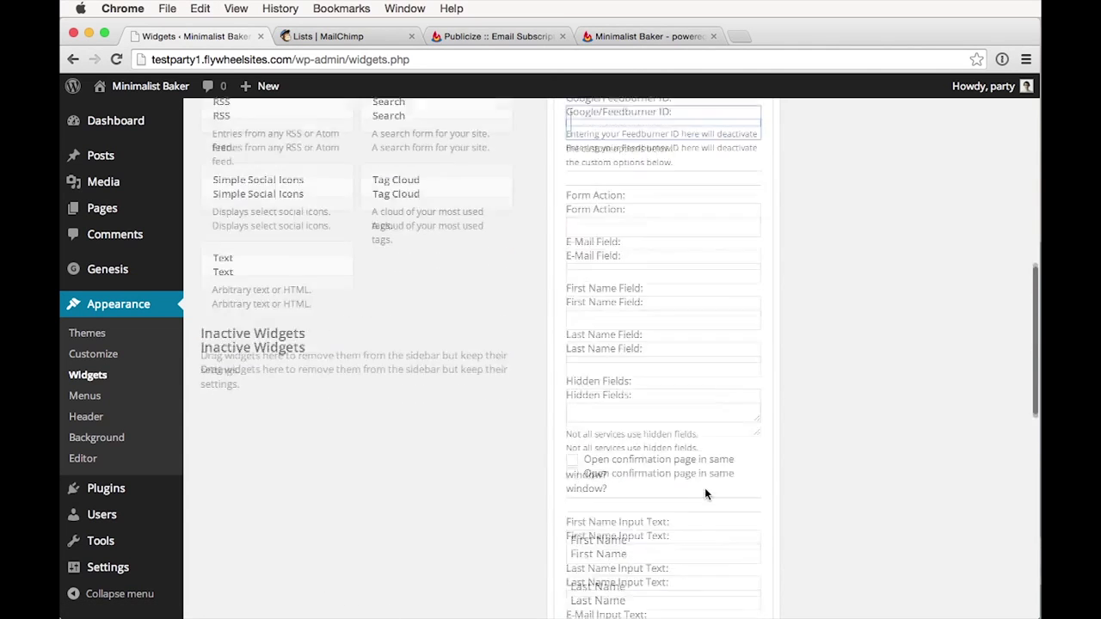
scroll(695, 470, up, 1)
scroll(676, 516, up, 2)
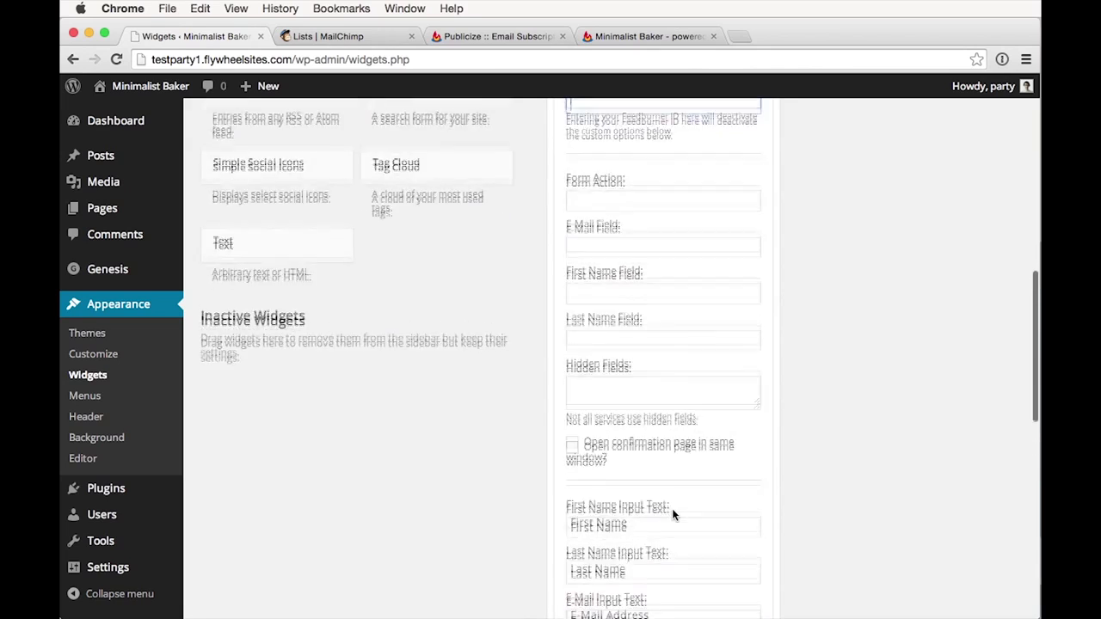
scroll(670, 459, down, 5)
scroll(651, 418, up, 3)
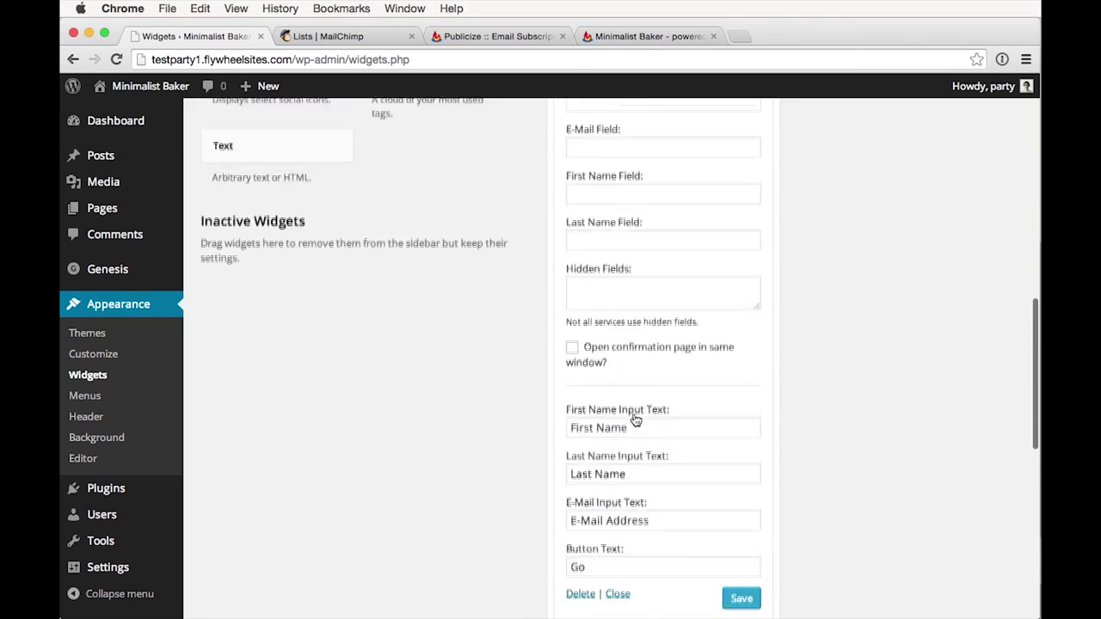
scroll(634, 414, up, 3)
scroll(674, 312, down, 1)
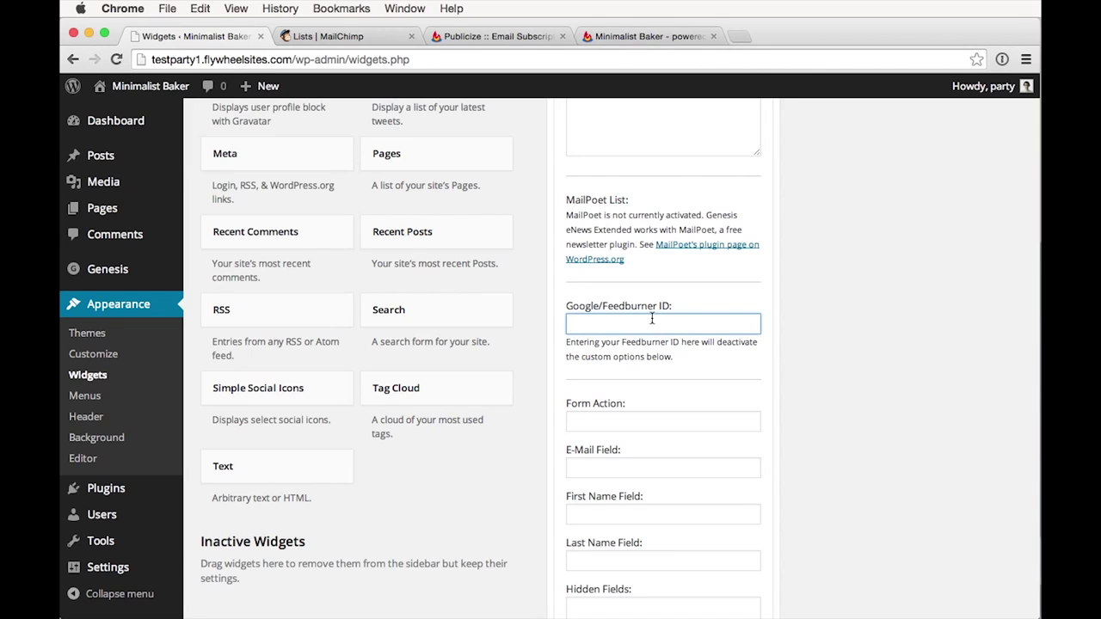
- Switch to MailChimp and save a new list named Test Party with the reminder "Subscribed to my list!"
click(348, 36)
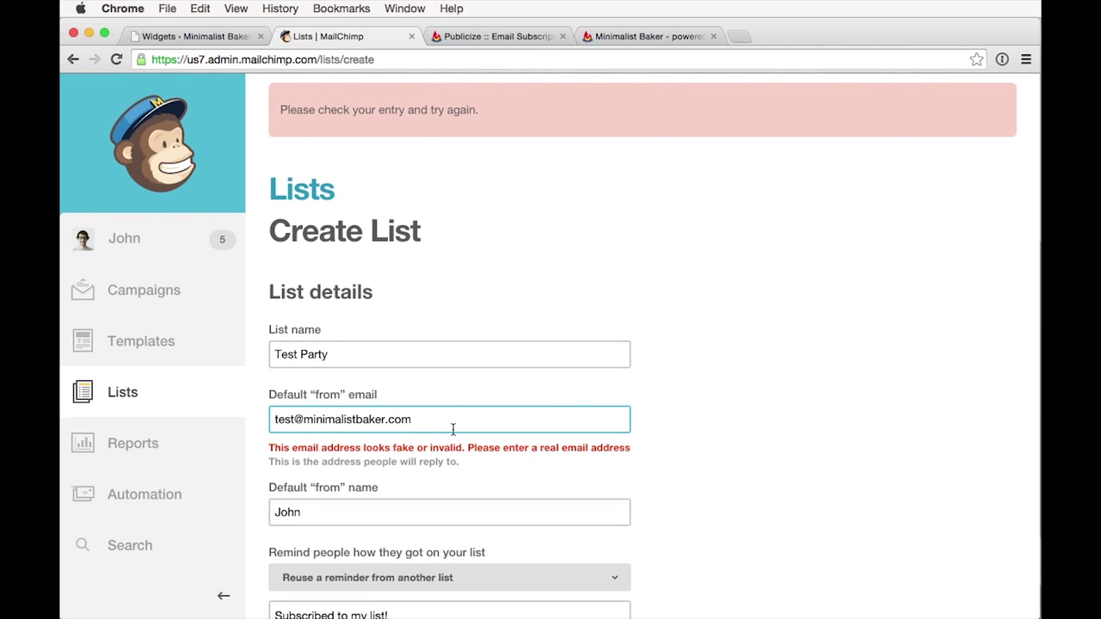
scroll(444, 404, down, 6)
scroll(439, 381, up, 4)
scroll(439, 381, down, 4)
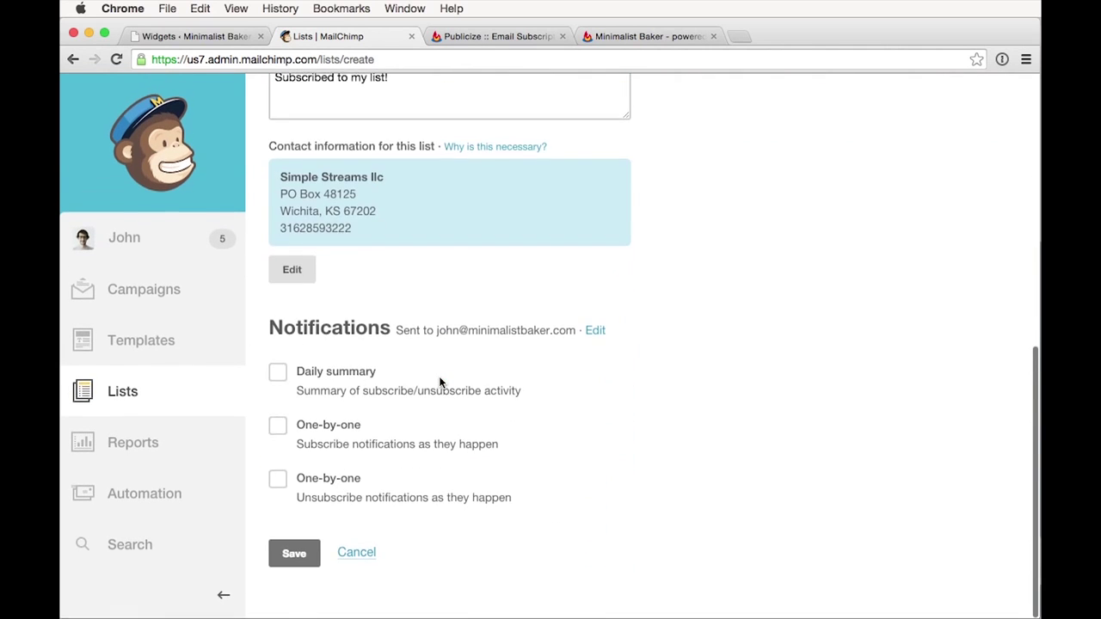
scroll(376, 538, up, 3)
scroll(344, 542, down, 3)
click(298, 557)
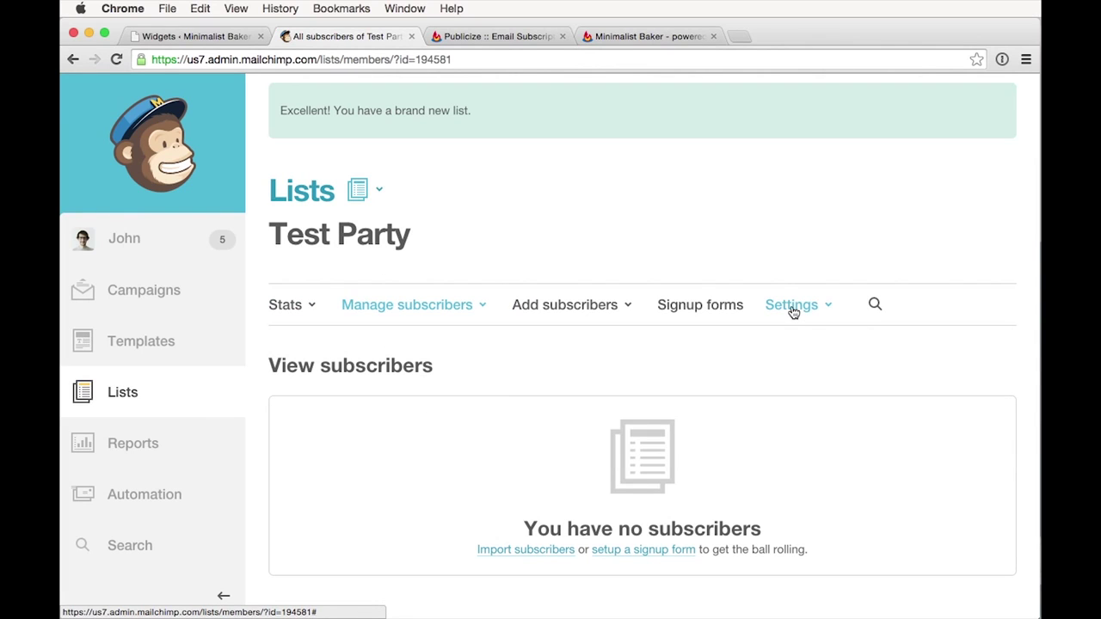
- Open the Test Party list's embedded signup form code and choose the Naked version
click(740, 311)
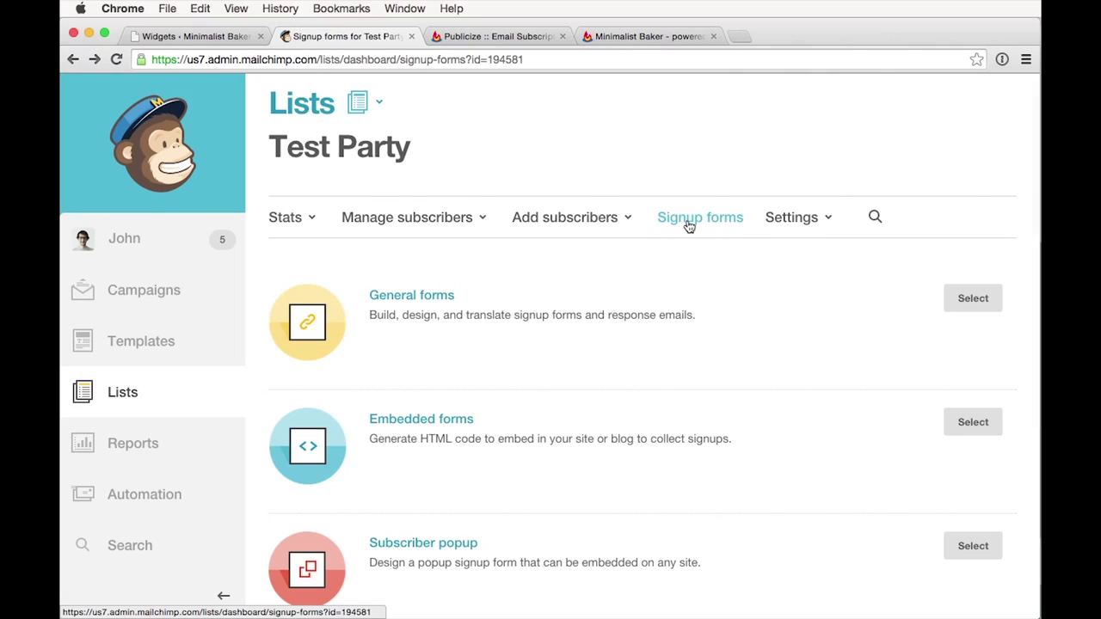
click(967, 423)
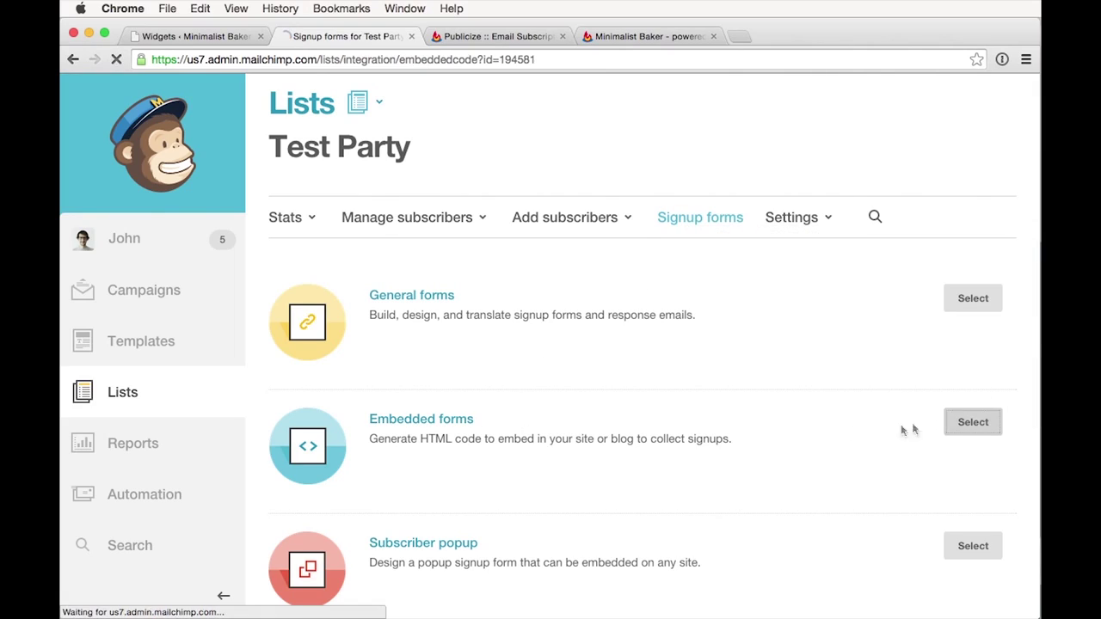
scroll(448, 425, down, 5)
scroll(448, 425, up, 3)
scroll(430, 447, down, 1)
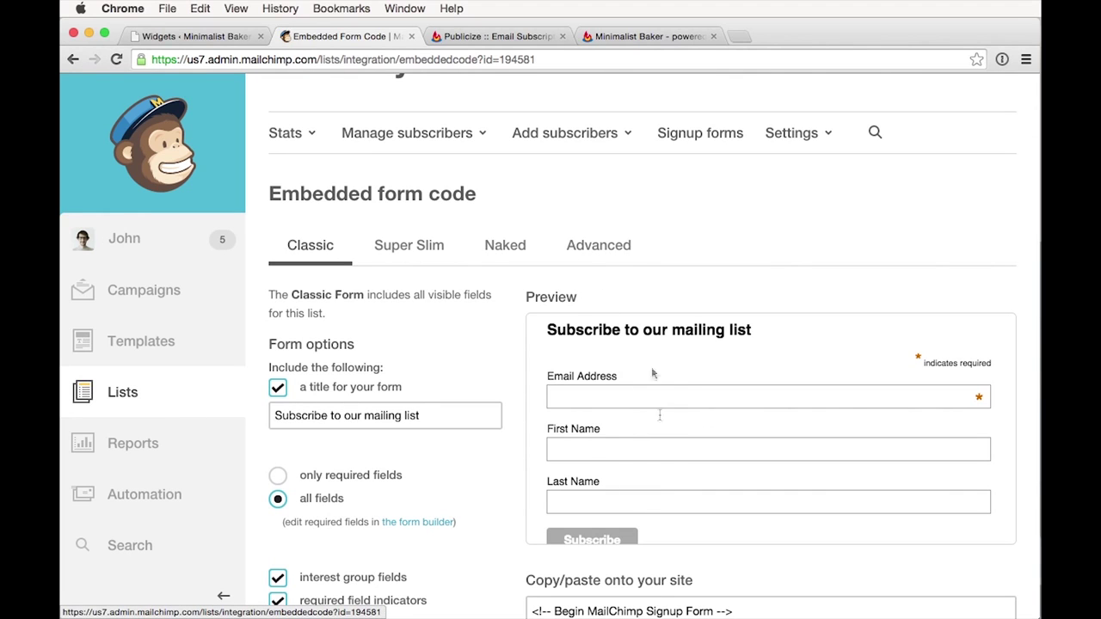
click(505, 247)
scroll(499, 341, down, 3)
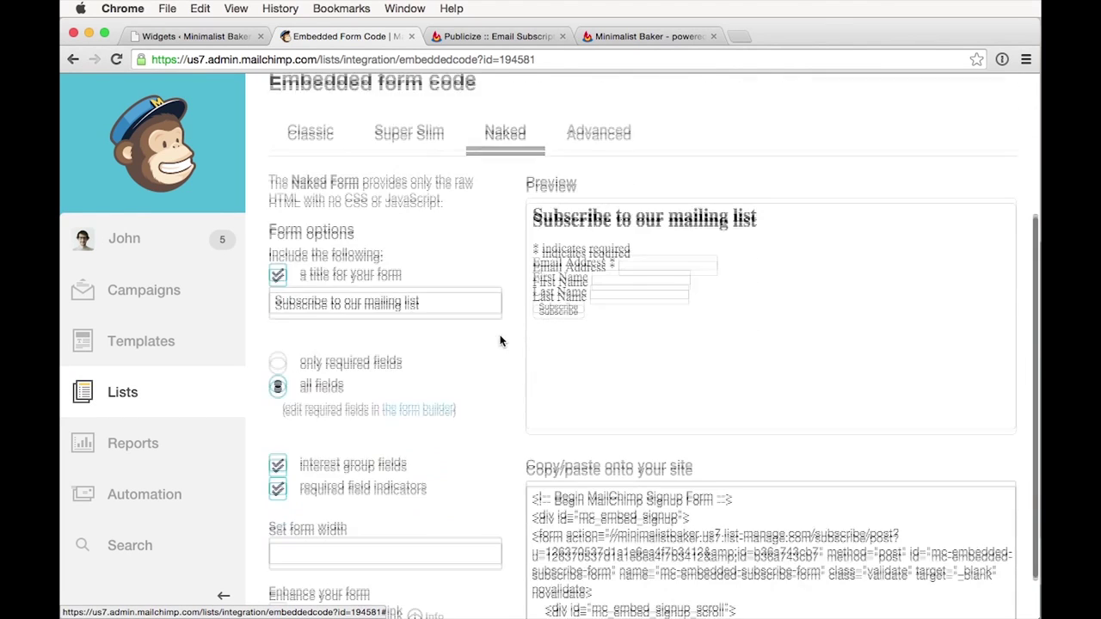
scroll(507, 375, down, 2)
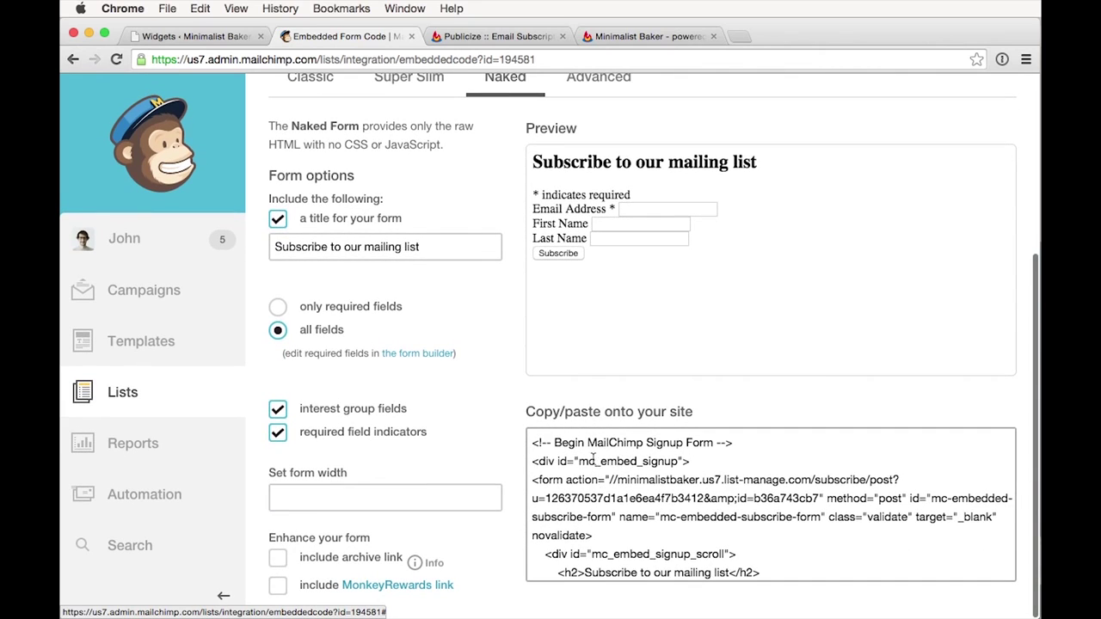
- Copy the complete Naked signup form code for the Test Party list
click(637, 503)
drag(632, 433, 595, 456)
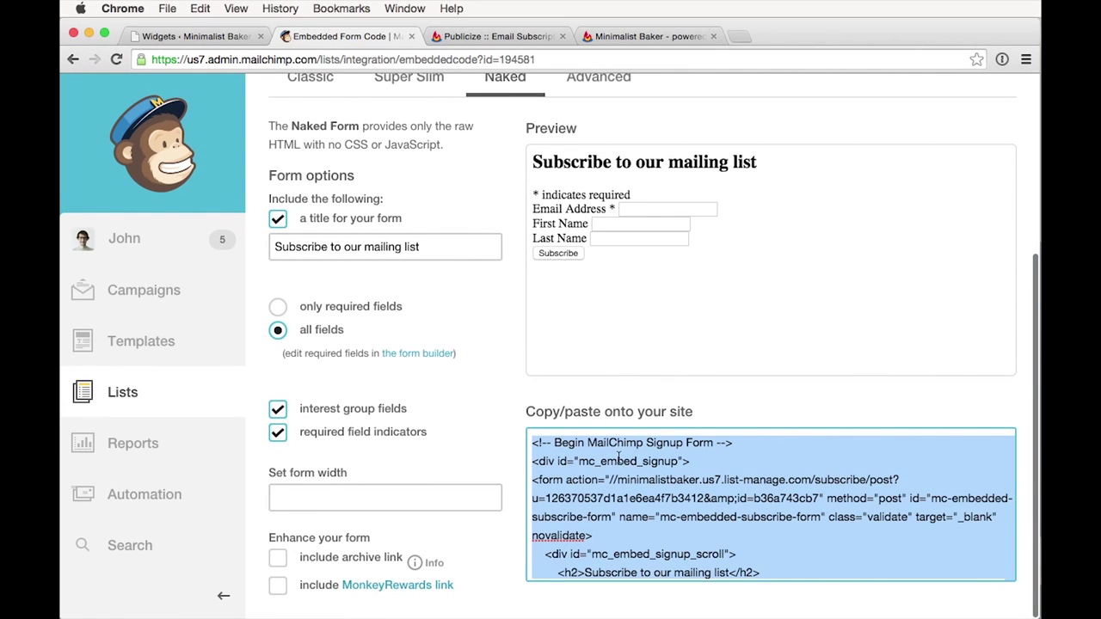
right_click(621, 467)
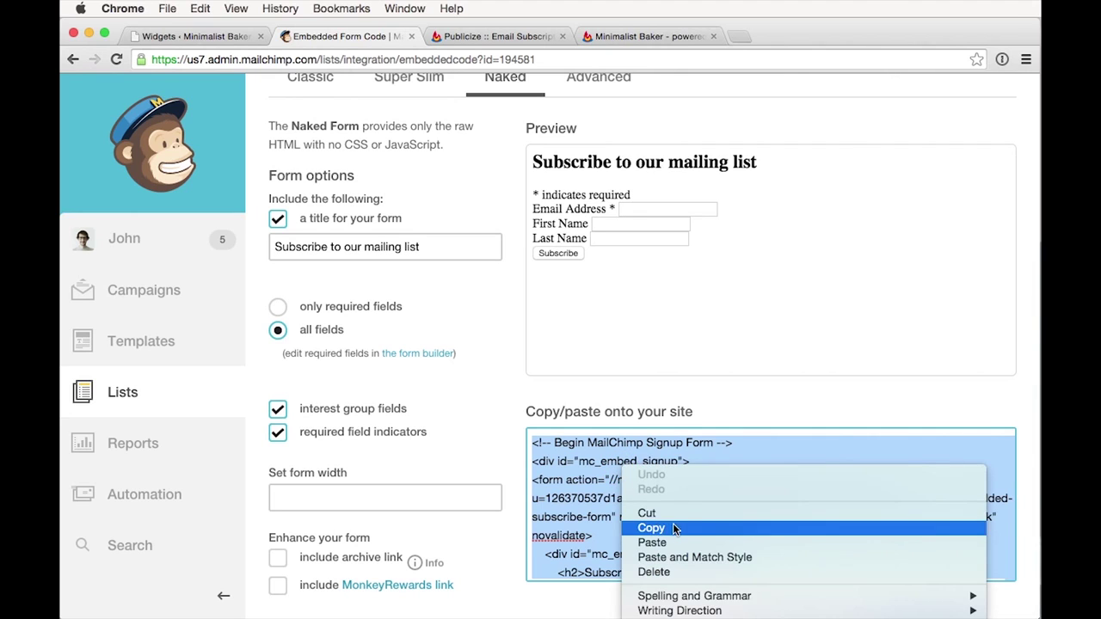
click(675, 529)
- Switch to TextEdit, paste the signup form code into a new document and look through it to the end
key(super+space)
text(te)
key(Return)
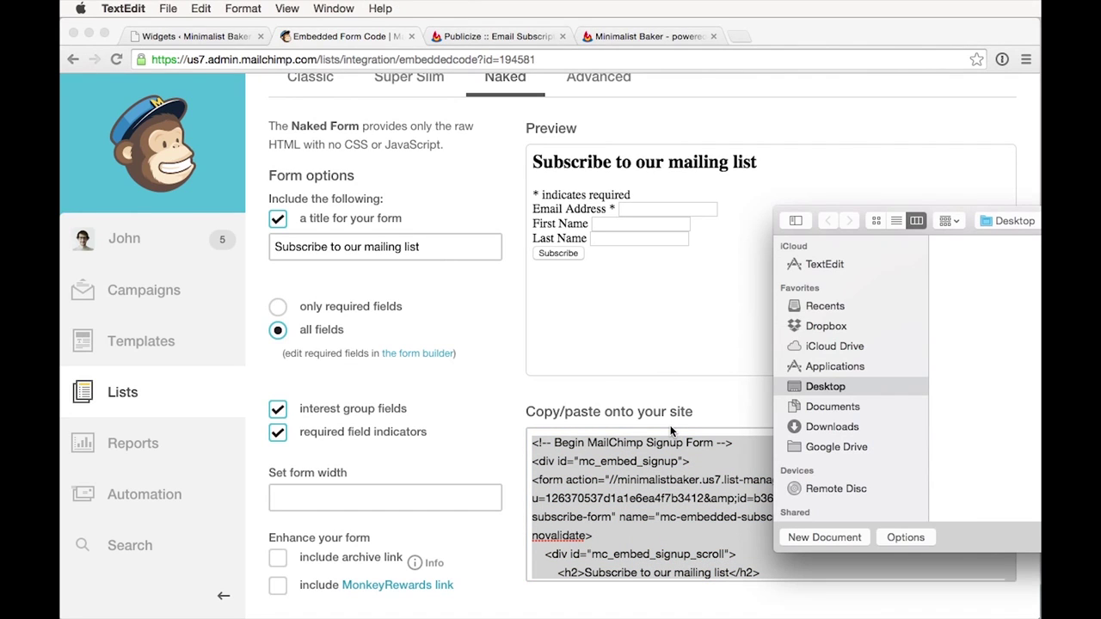
key(super+n)
key(super+v)
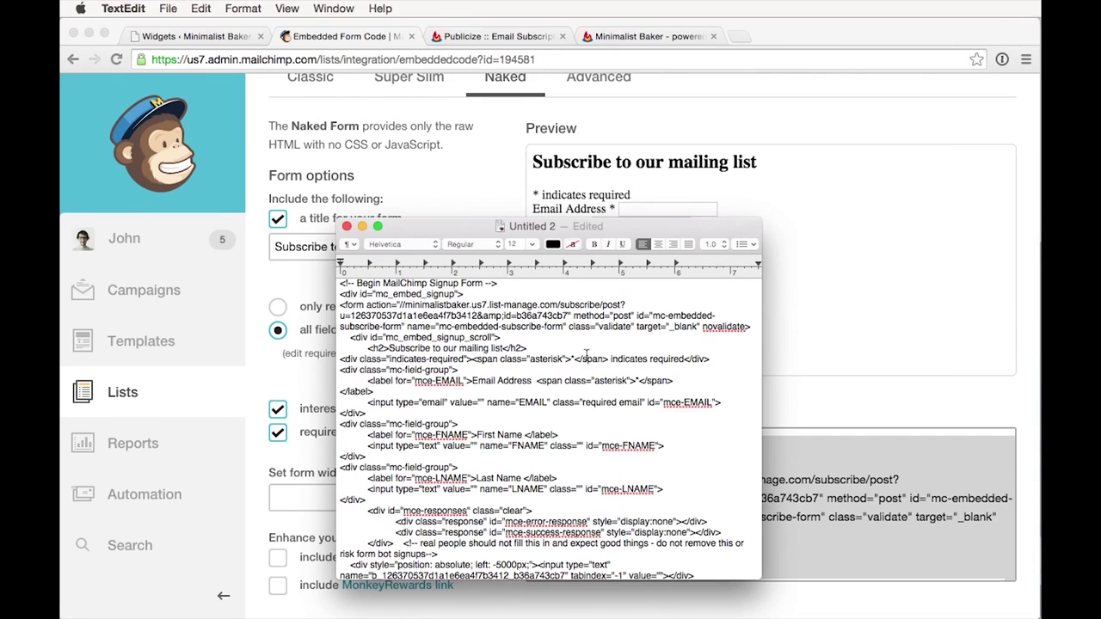
scroll(524, 434, down, 3)
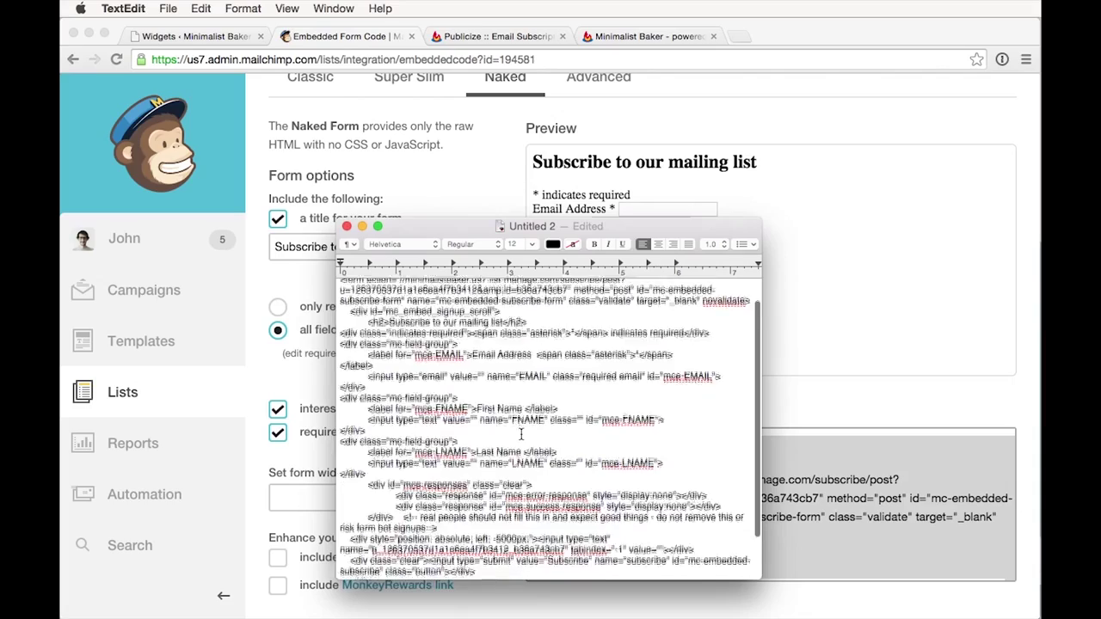
scroll(524, 434, down, 3)
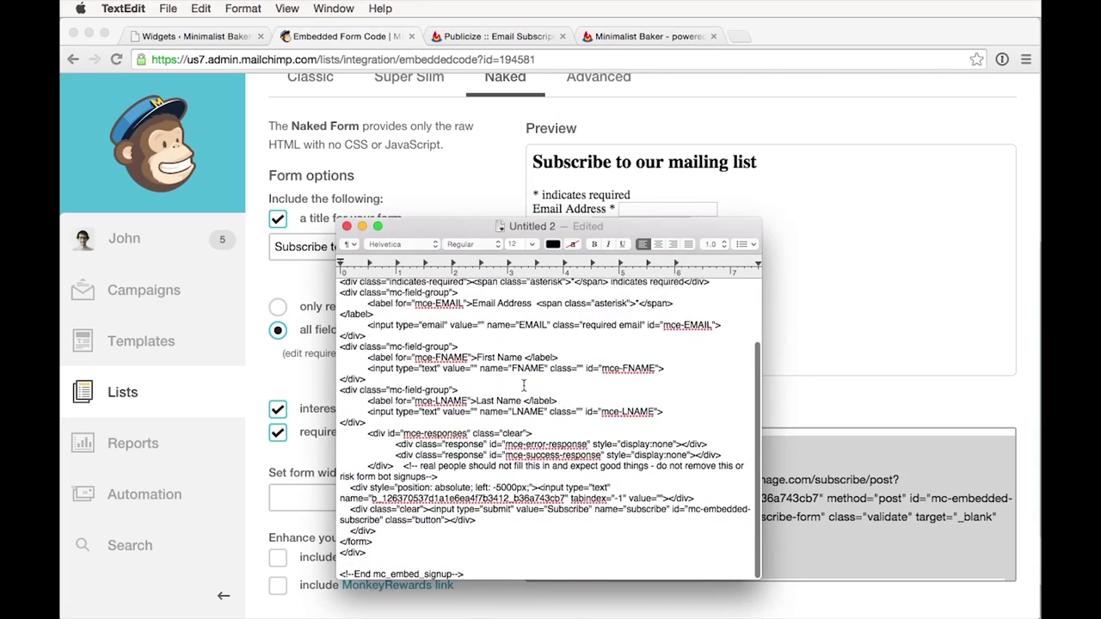
- Copy the form action URL, without its quotation marks, from the MailChimp signup form code in TextEdit
scroll(523, 386, down, 2)
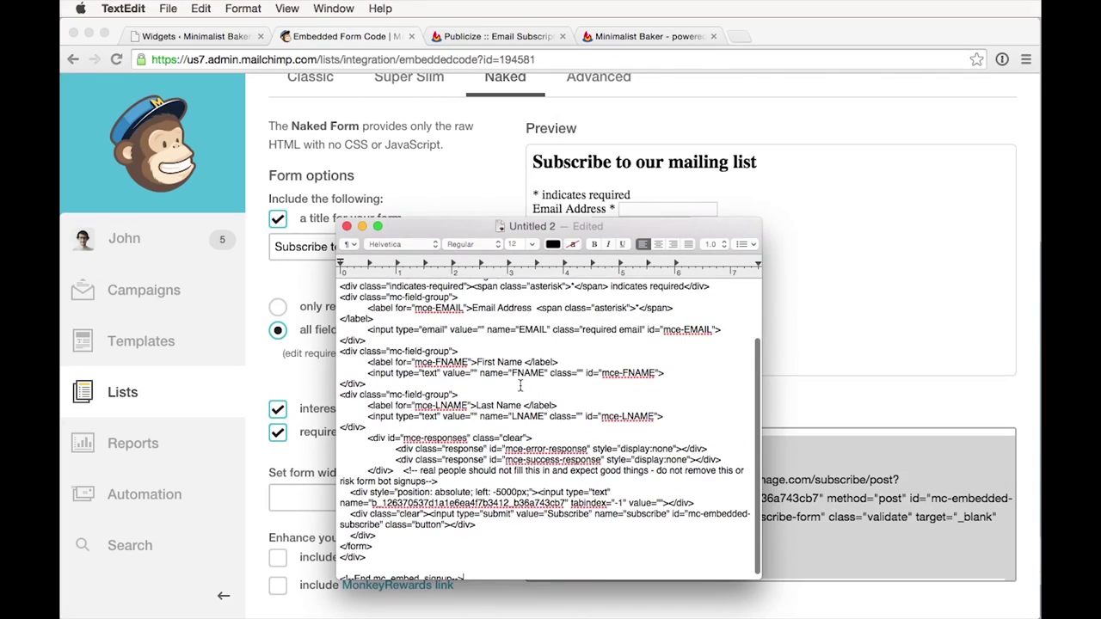
scroll(523, 396, up, 5)
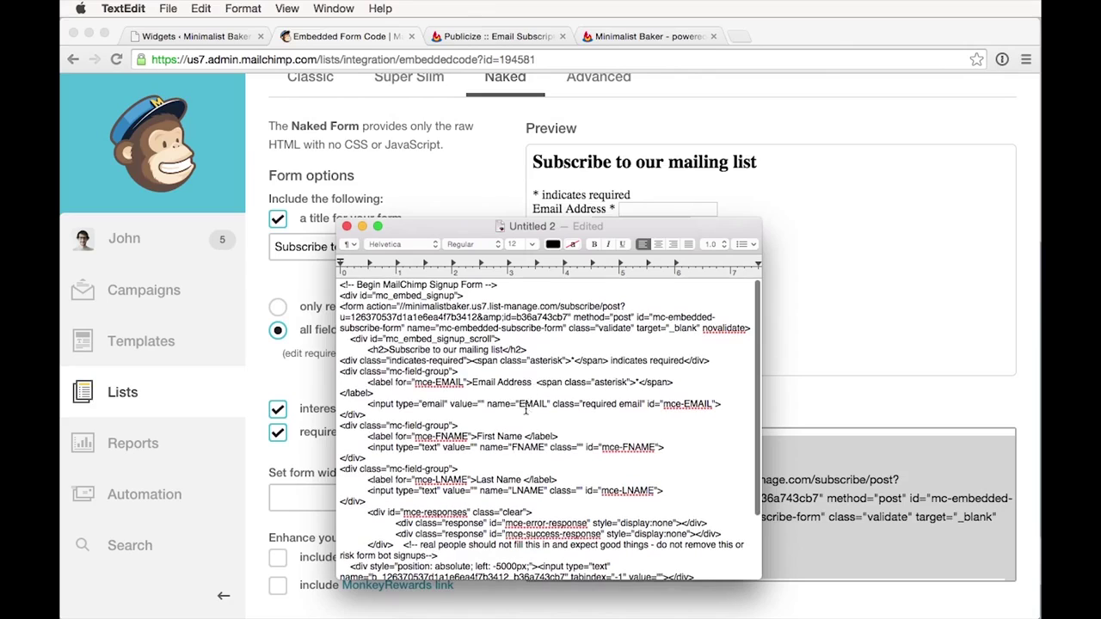
drag(344, 302, 399, 306)
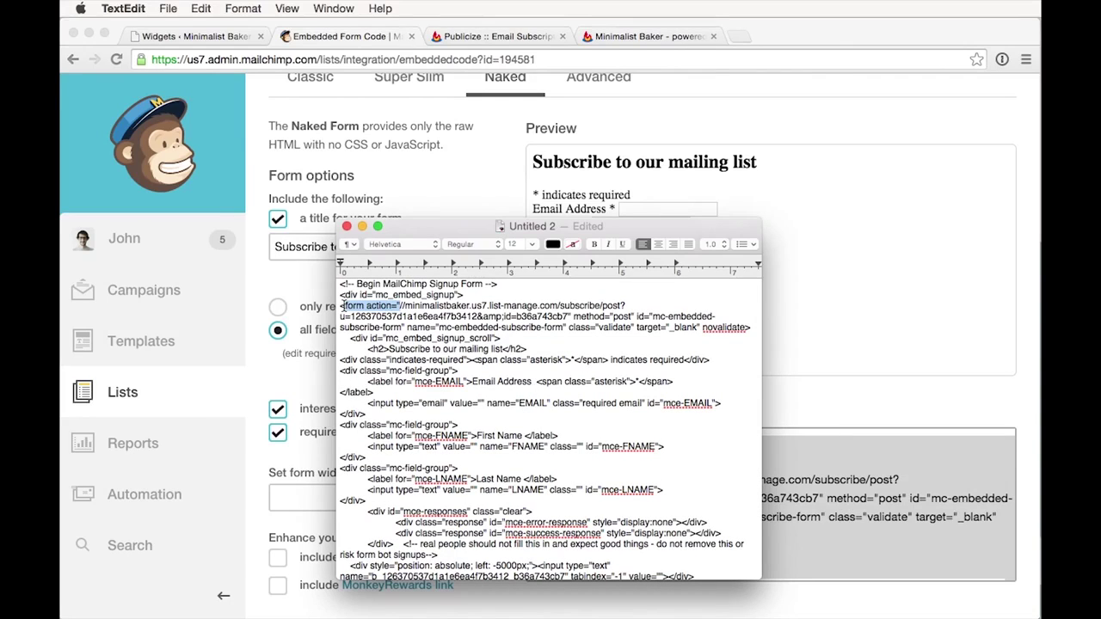
click(391, 305)
click(398, 306)
drag(400, 307, 568, 317)
right_click(568, 316)
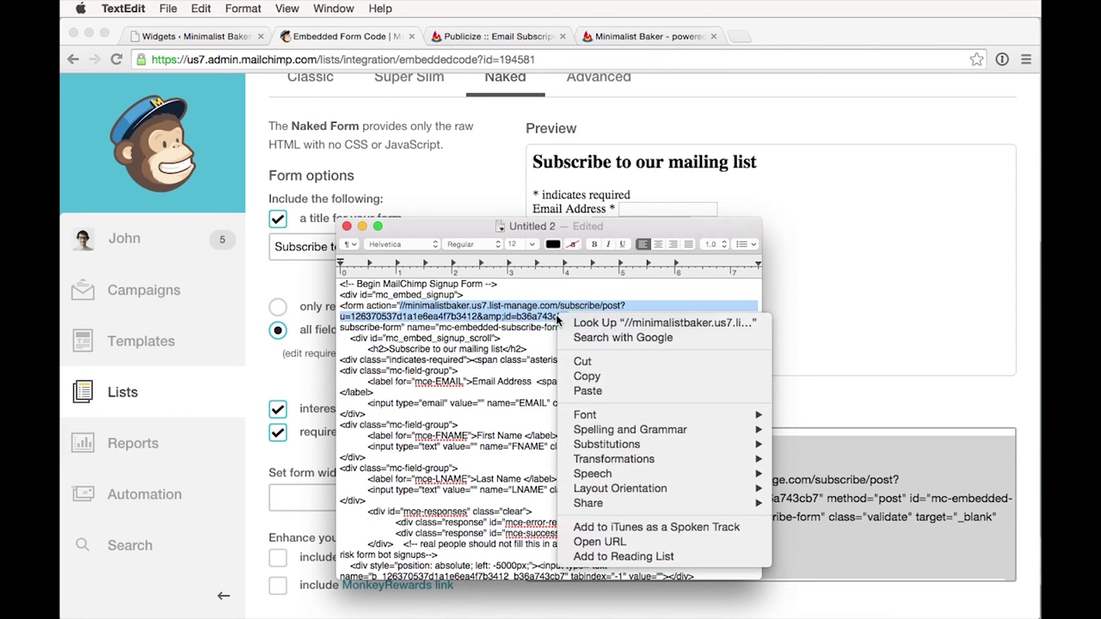
click(617, 374)
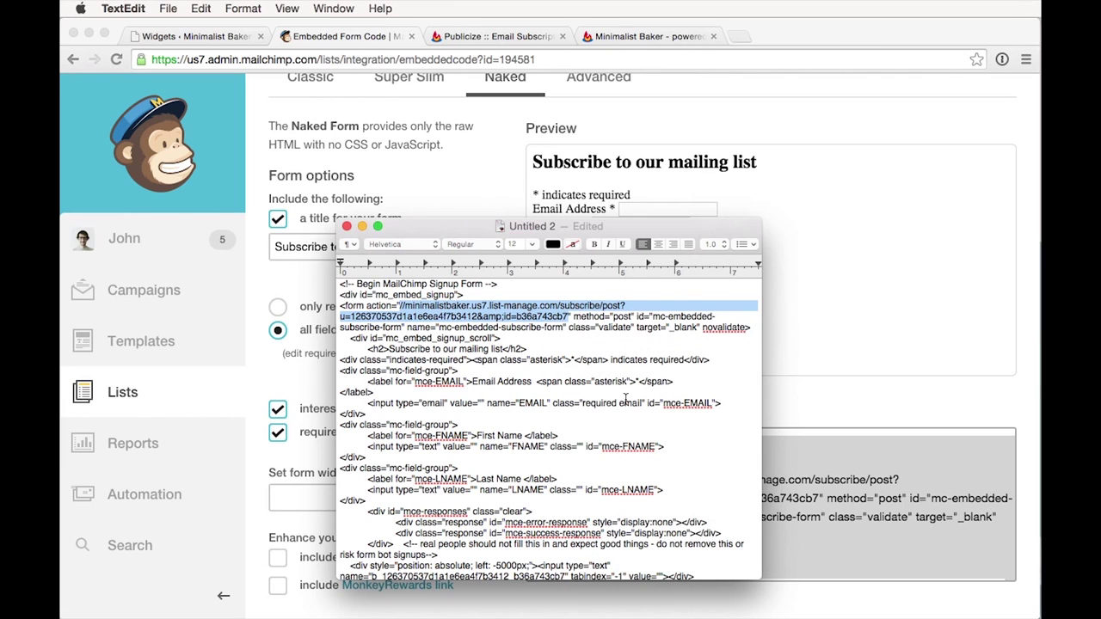
- Switch to the WordPress Widgets page in Chrome and paste the copied URL as the eNews Extended widget's Form Action
click(216, 36)
scroll(601, 352, down, 1)
click(585, 368)
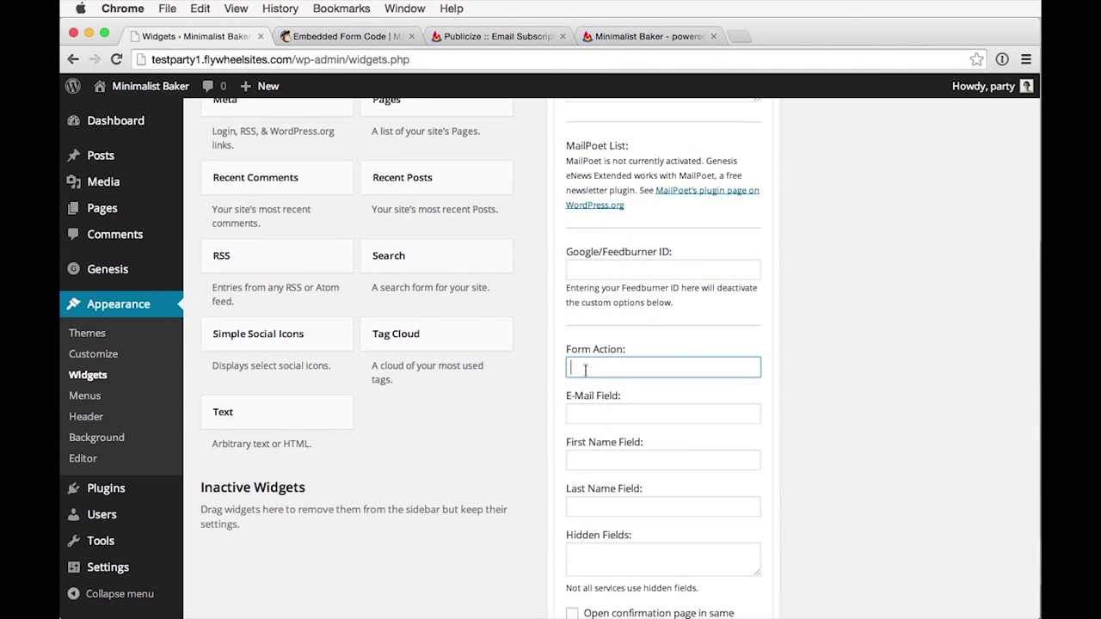
right_click(599, 362)
click(645, 435)
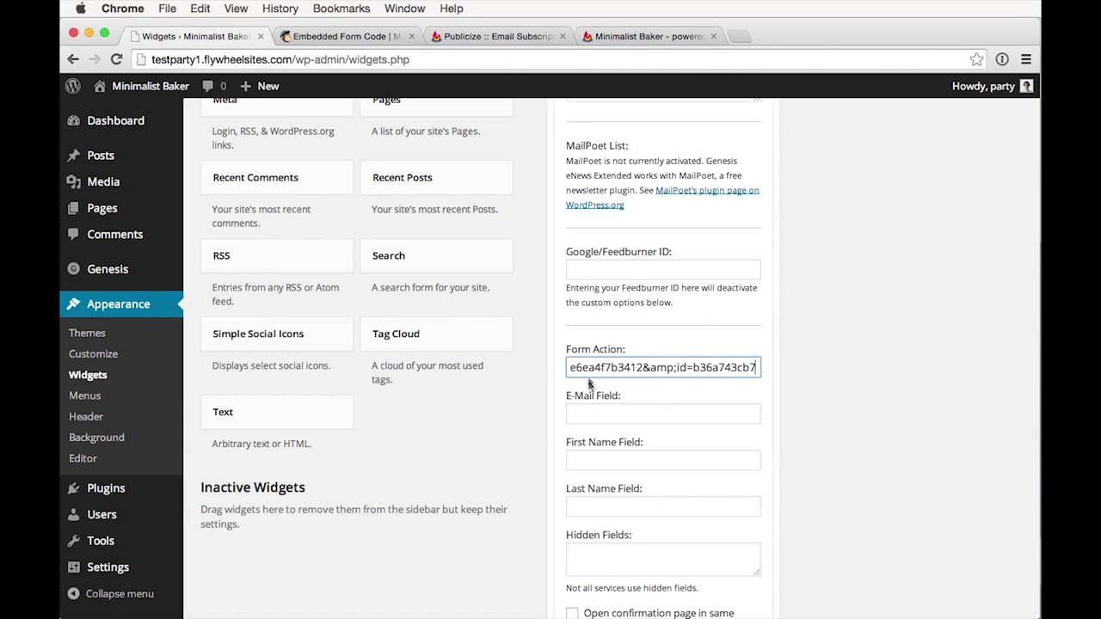
- Set the widget's E-Mail Field to EMAIL, leave the First Name and Last Name fields blank, and review the remaining options
scroll(659, 413, down, 1)
click(638, 354)
text(EMAIL)
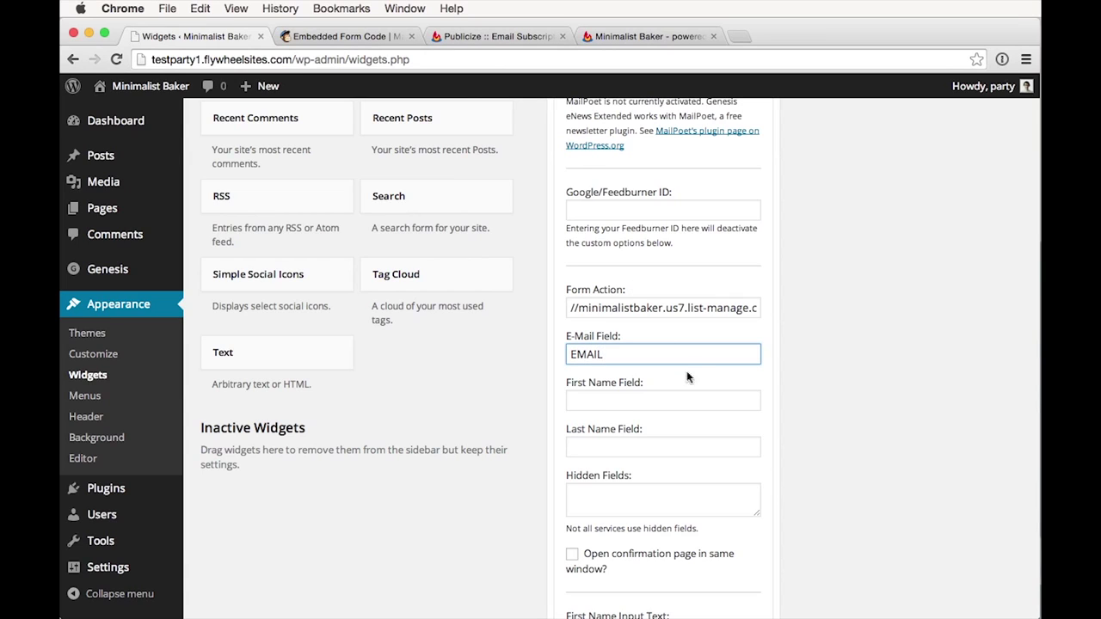
click(646, 403)
click(633, 440)
click(626, 444)
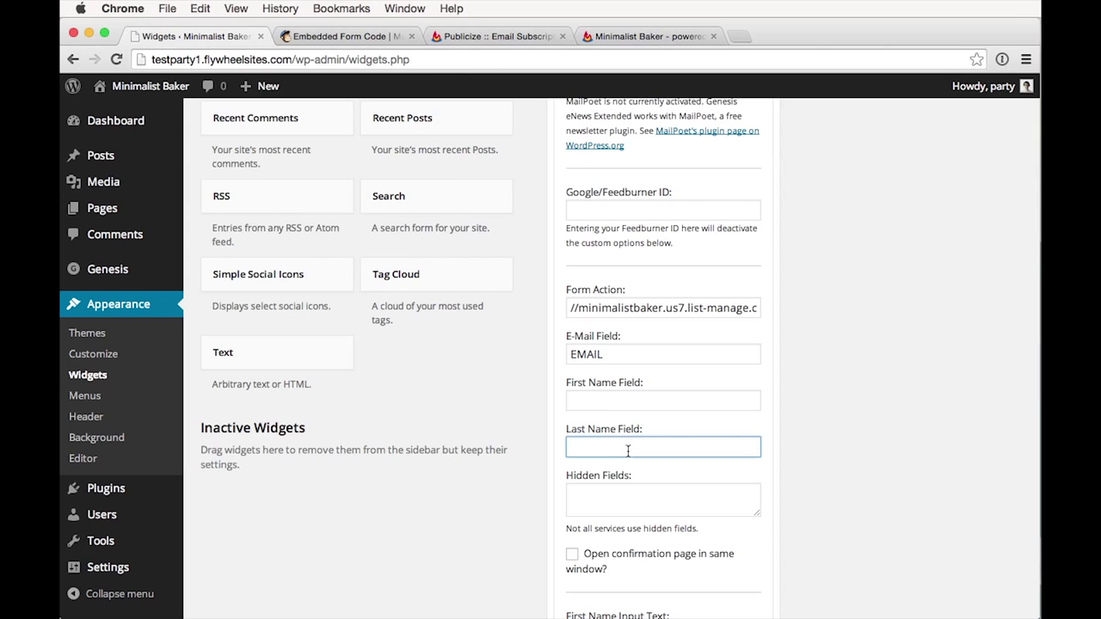
scroll(625, 446, down, 2)
scroll(633, 437, down, 1)
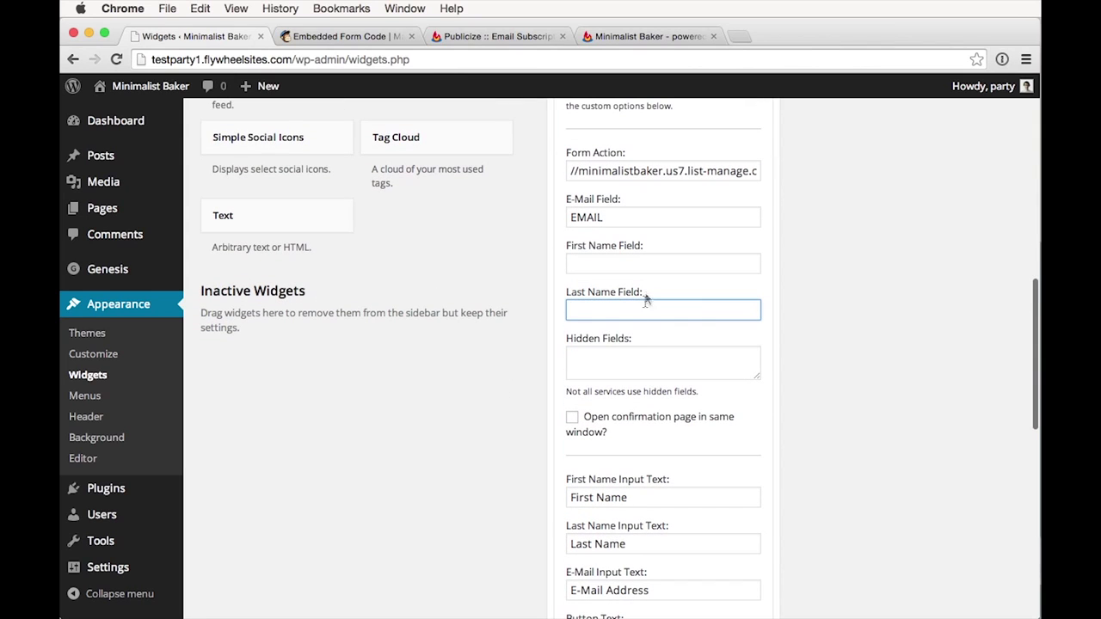
scroll(636, 221, up, 1)
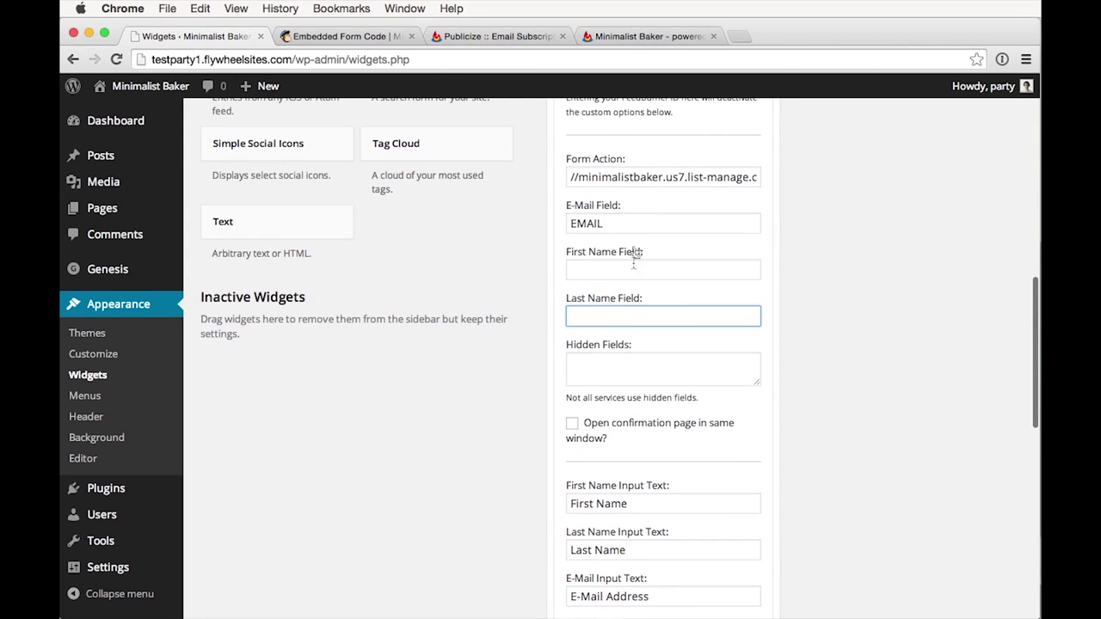
scroll(567, 284, down, 2)
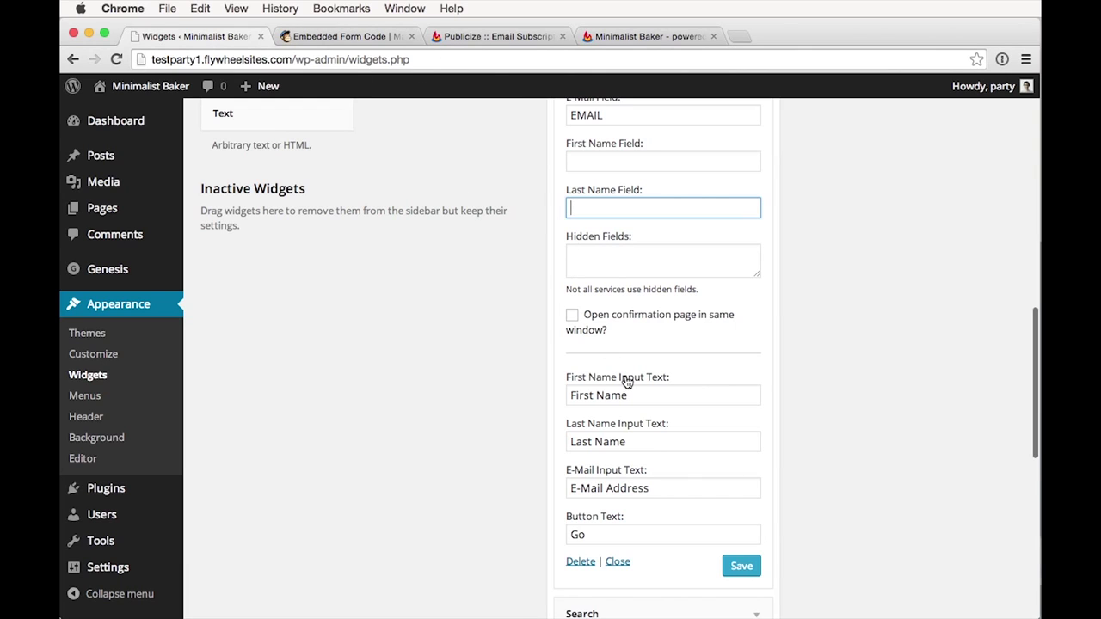
- Set the signup widget's button text to Submit and save the widget
click(738, 570)
scroll(700, 536, down, 2)
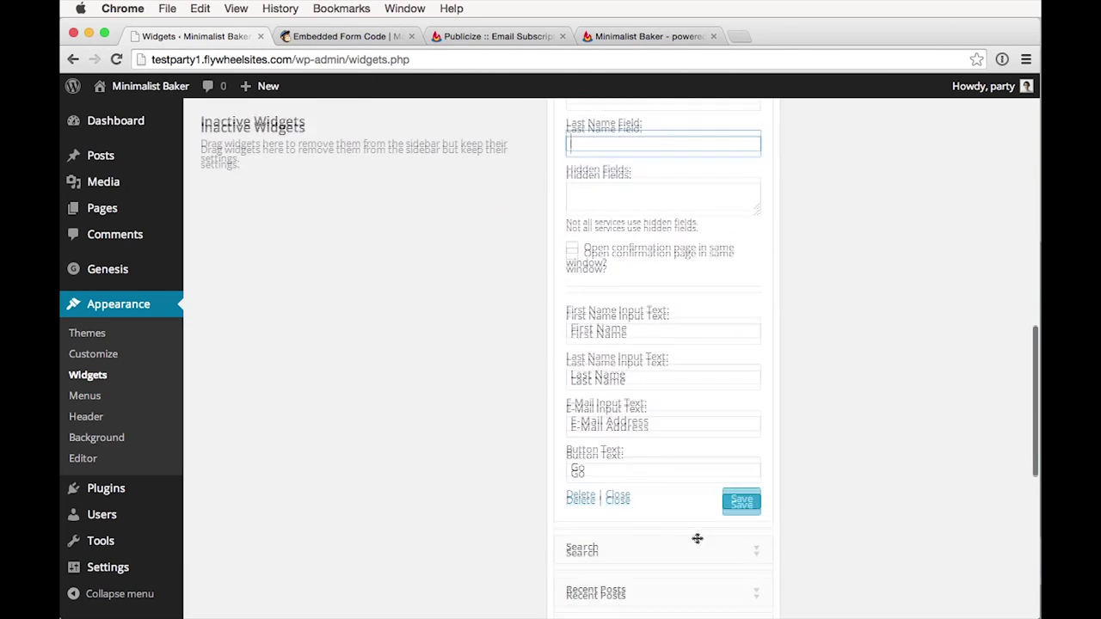
click(616, 468)
key(super+a)
text(Sub)
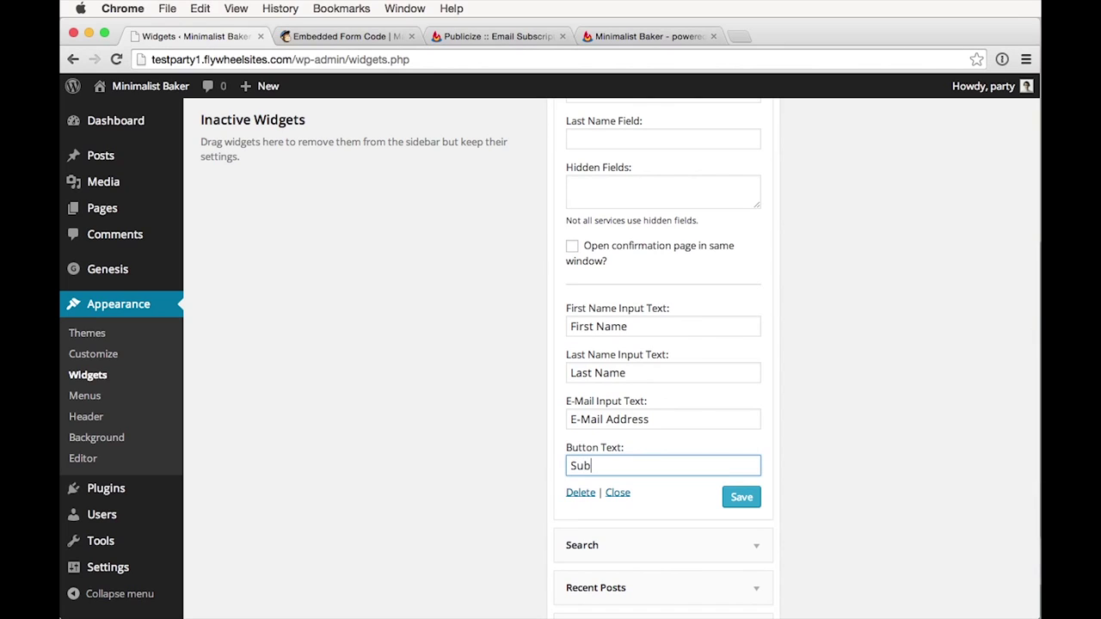
text(mit)
click(741, 497)
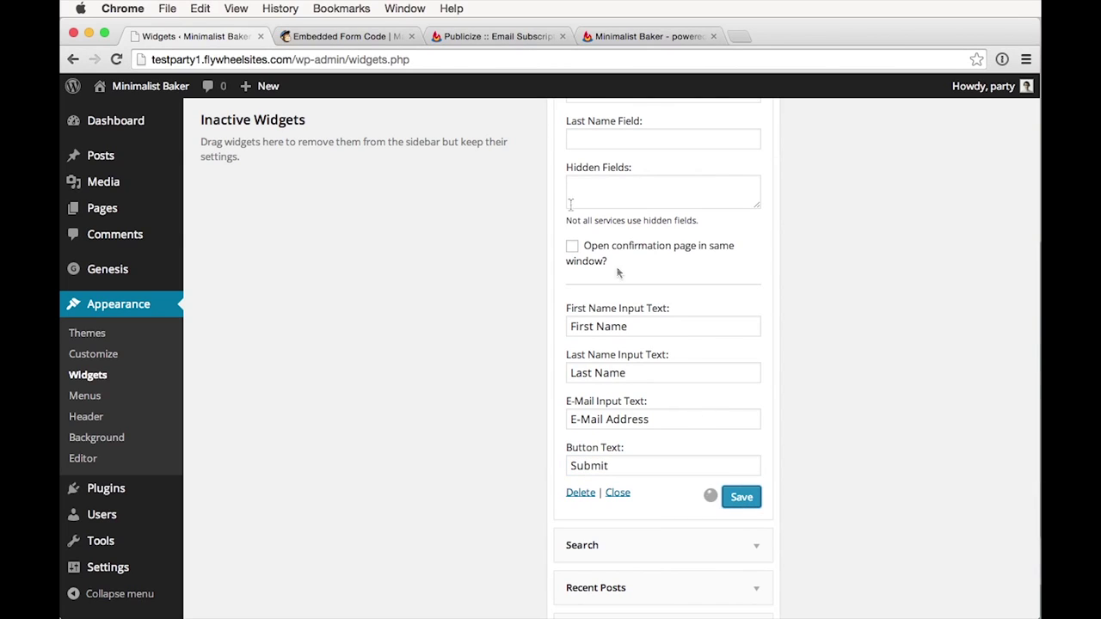
- Open the site's home page in a new tab and examine the signup form in its sidebar
super+click(146, 86)
click(336, 37)
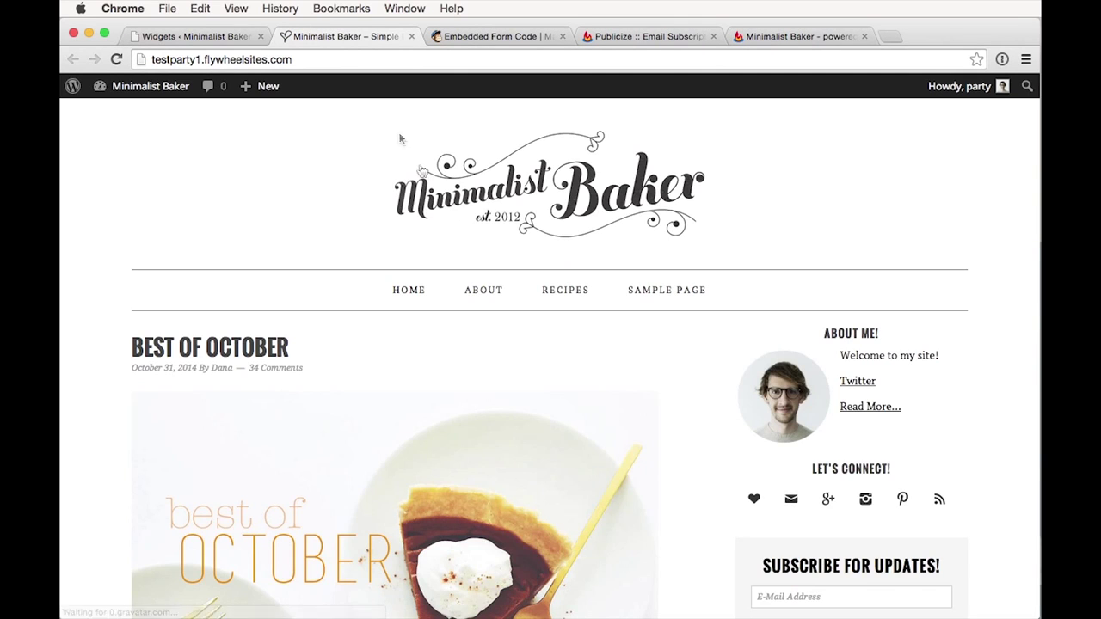
scroll(457, 225, down, 5)
drag(760, 252, 843, 282)
click(817, 283)
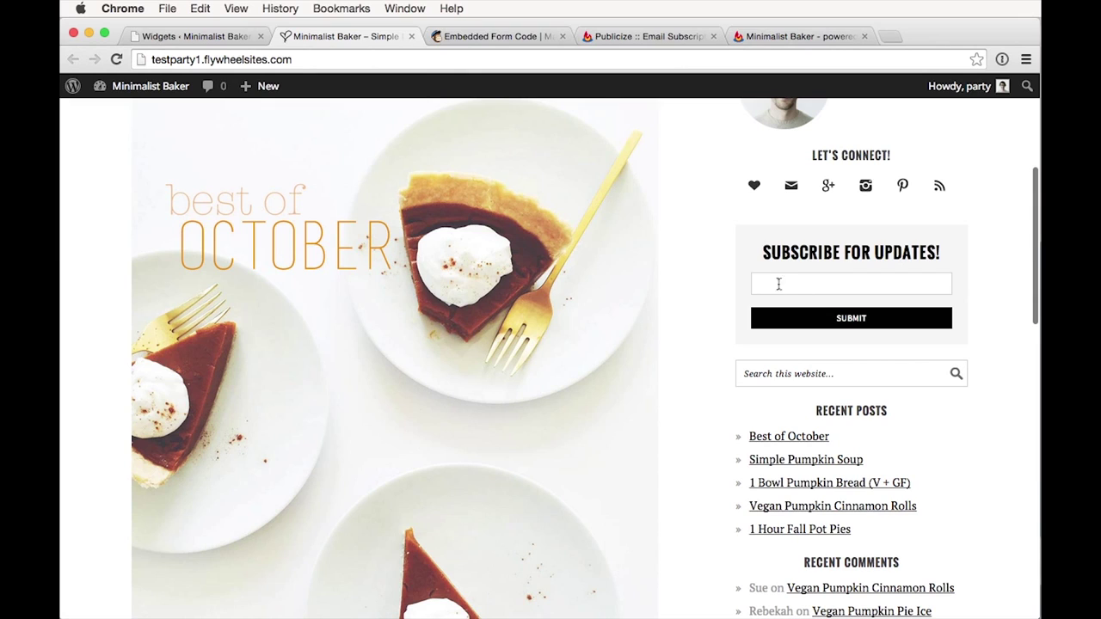
click(781, 247)
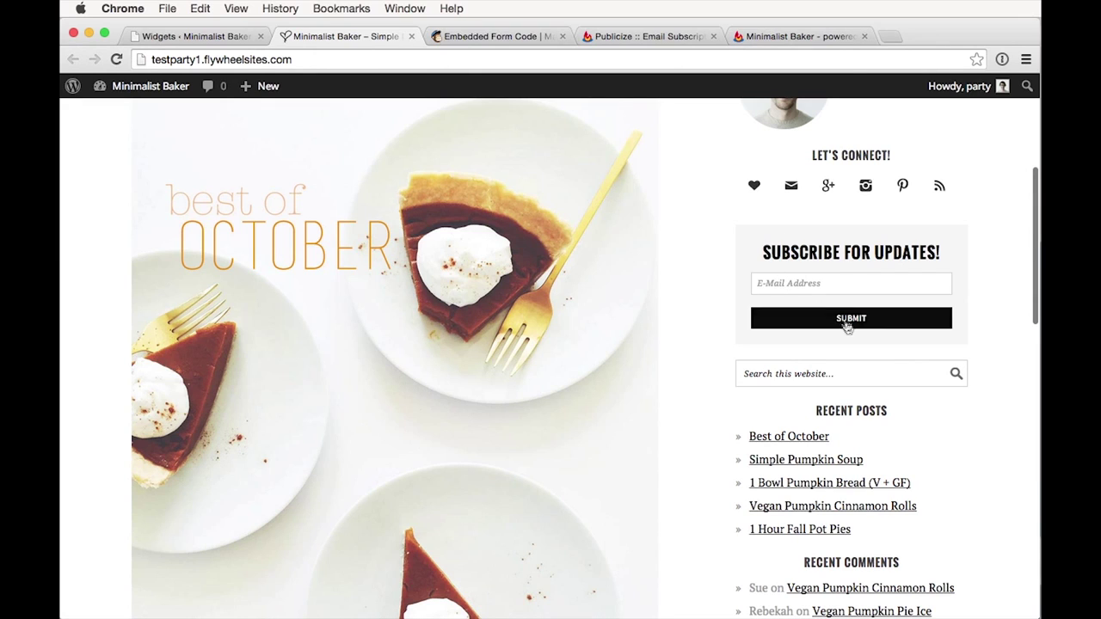
- Test the sidebar signup form's e-mail field with the sample text "asfdas" and clear it
click(816, 282)
text(asfdas)
key(super+a)
key(BackSpace)
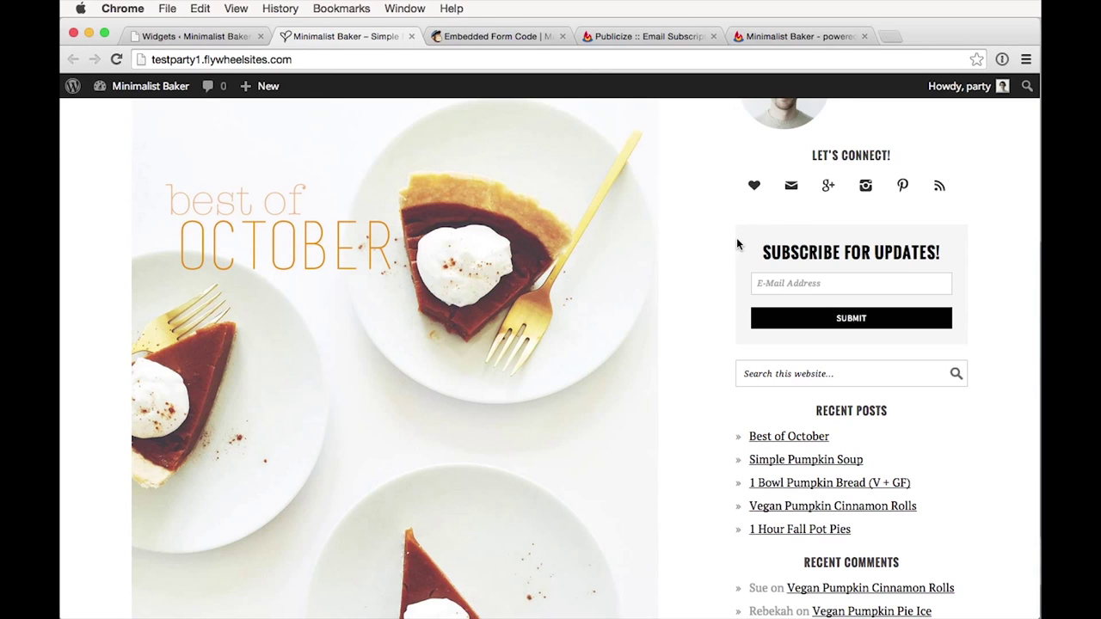
- Return to the Widgets page and move the Genesis eNews Extended widget from the Primary Sidebar to the Top Ad area
click(215, 36)
scroll(453, 184, up, 15)
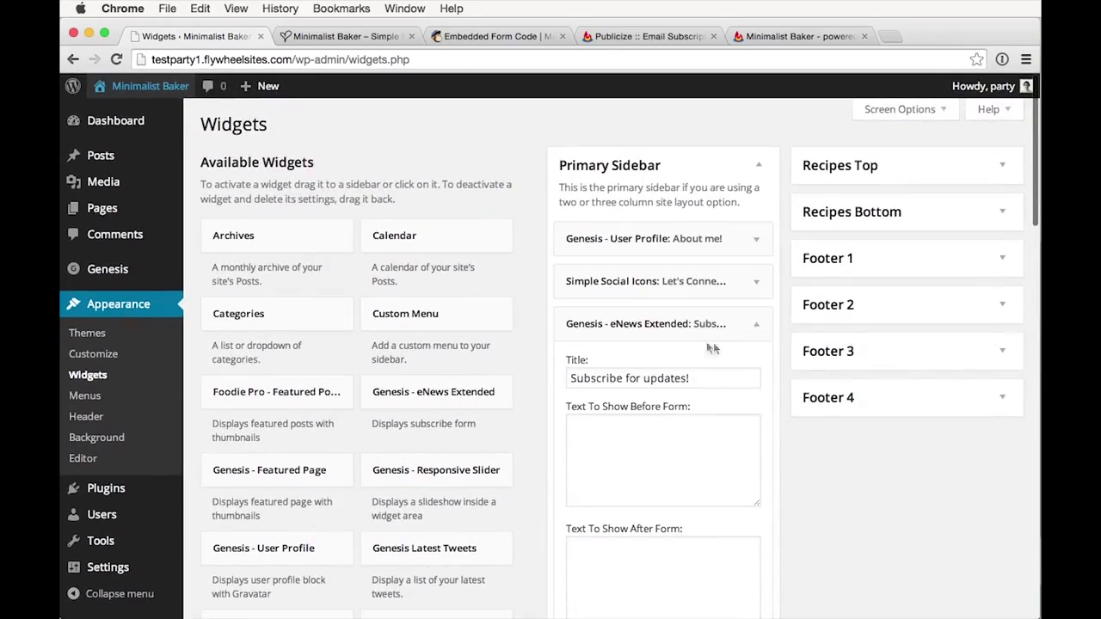
click(755, 325)
scroll(753, 327, down, 9)
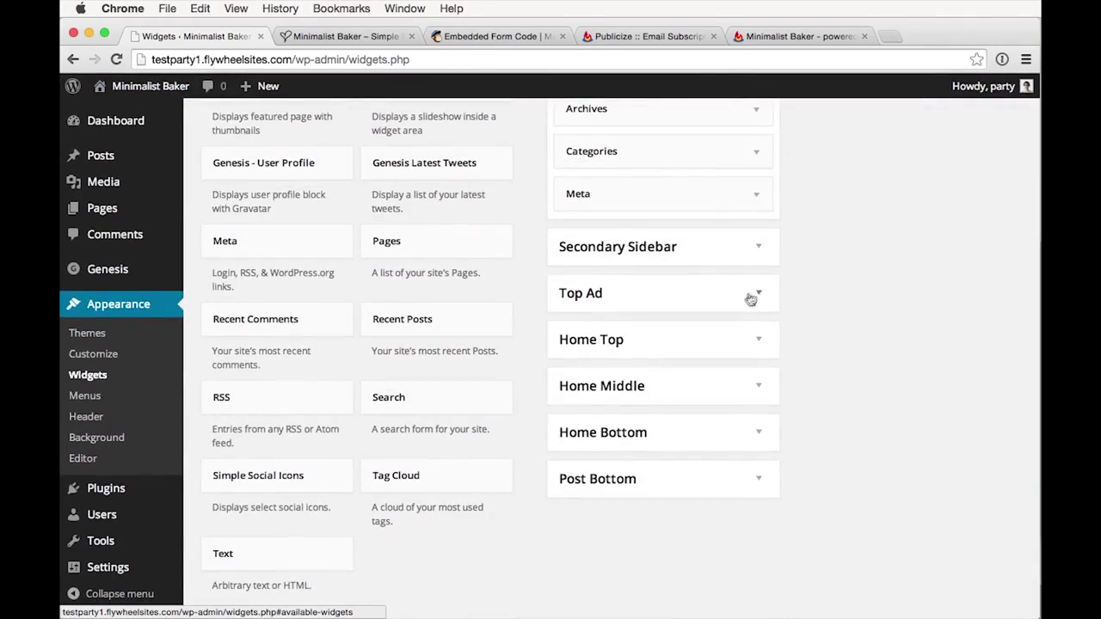
click(760, 294)
scroll(607, 387, up, 8)
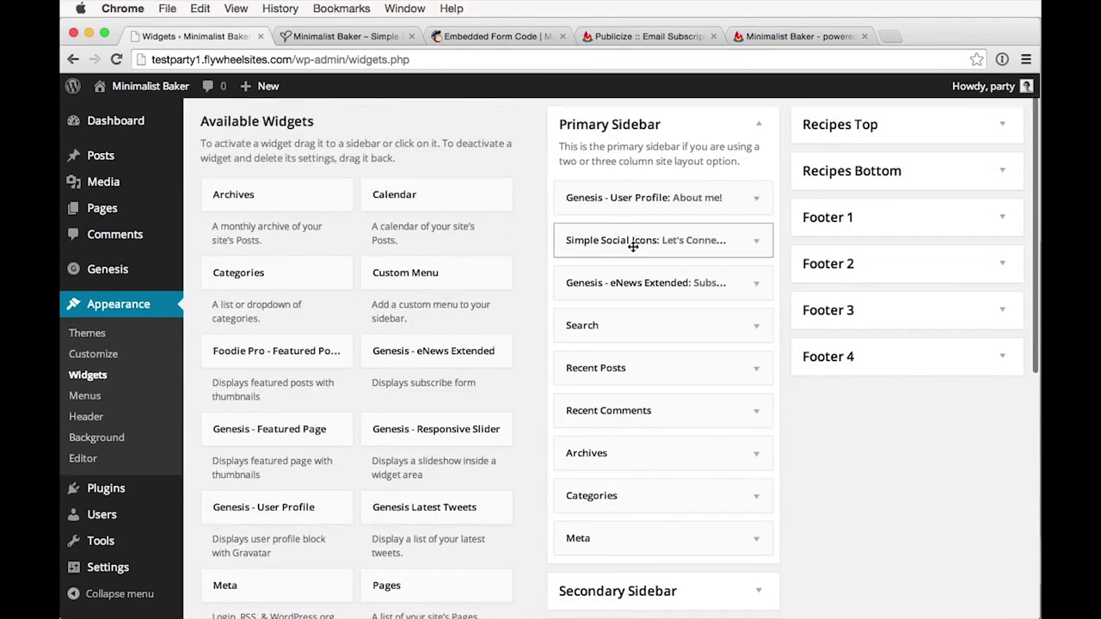
drag(626, 283, 671, 568)
scroll(614, 530, down, 2)
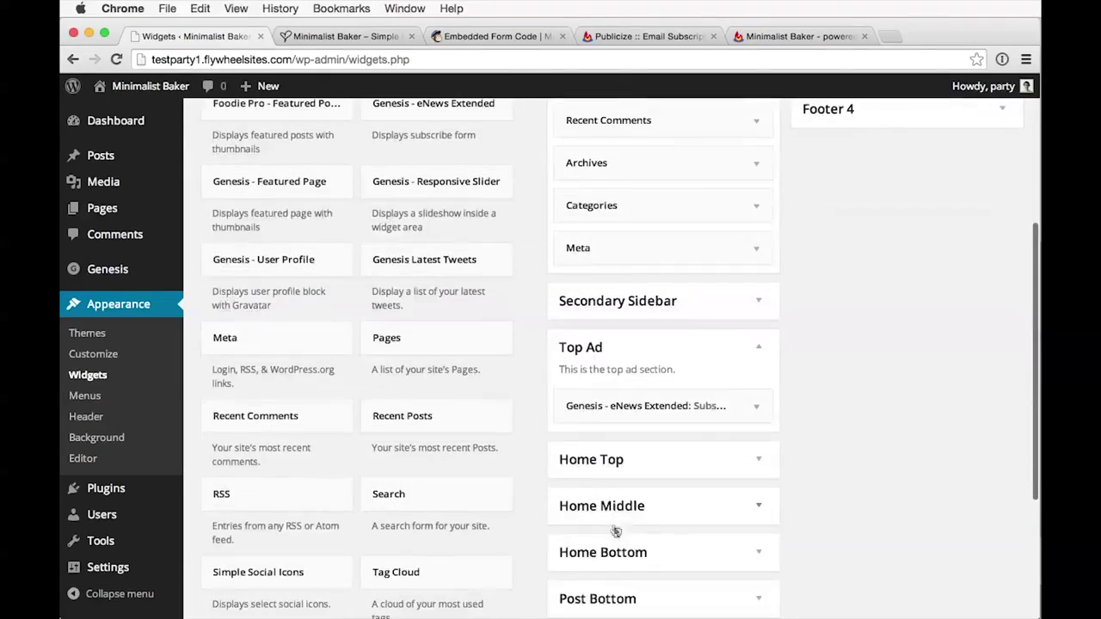
- Reload the site's home page to check the signup form's placement above the header
click(346, 39)
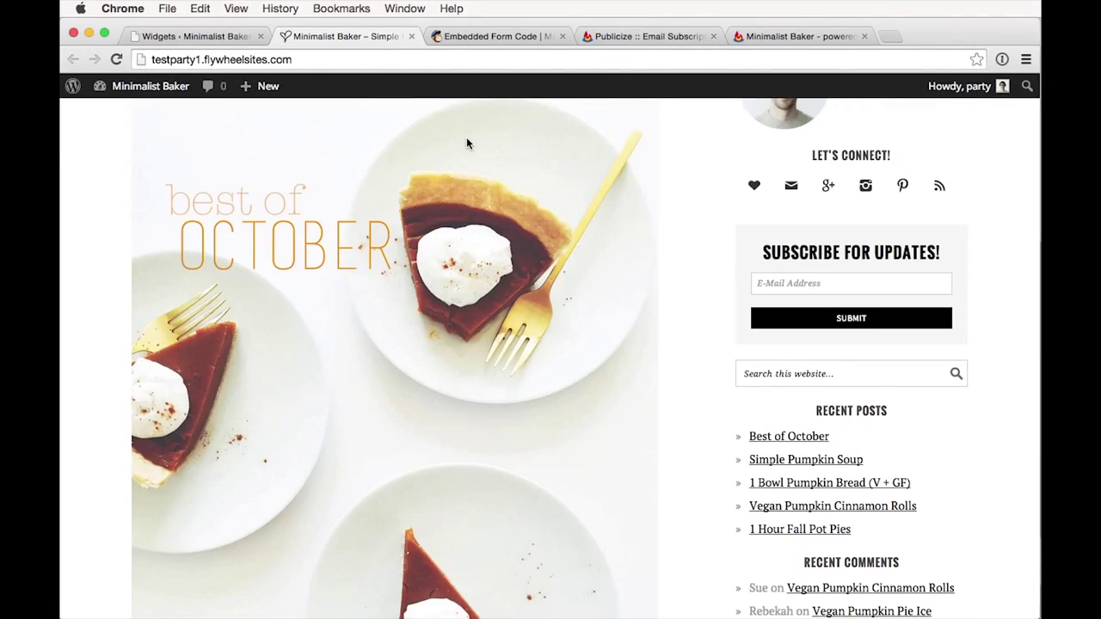
scroll(459, 187, up, 5)
key(super+r)
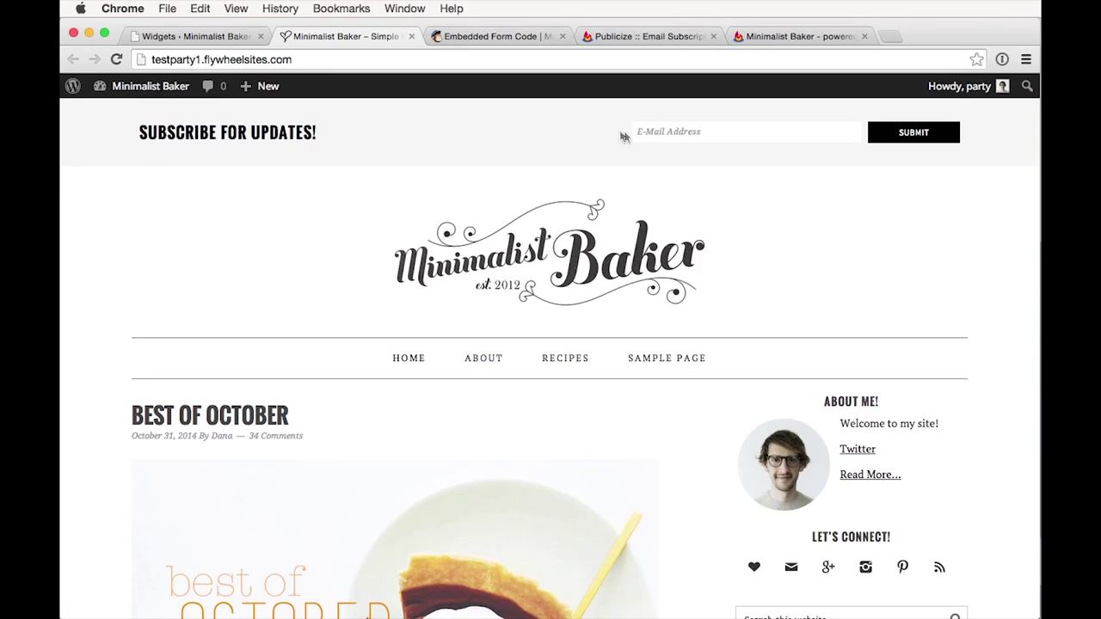
- Try the sample text "dafsa" in the top signup form and open the Best of October post to check the form there
click(675, 134)
text(dafsa)
scroll(218, 218, down, 3)
scroll(344, 216, up, 3)
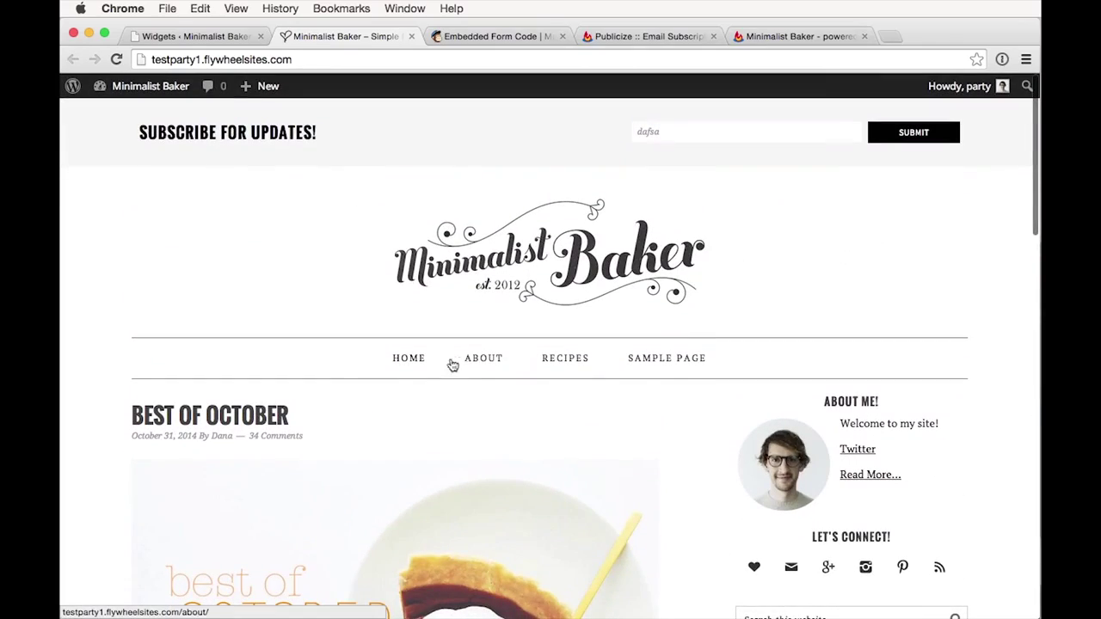
click(284, 413)
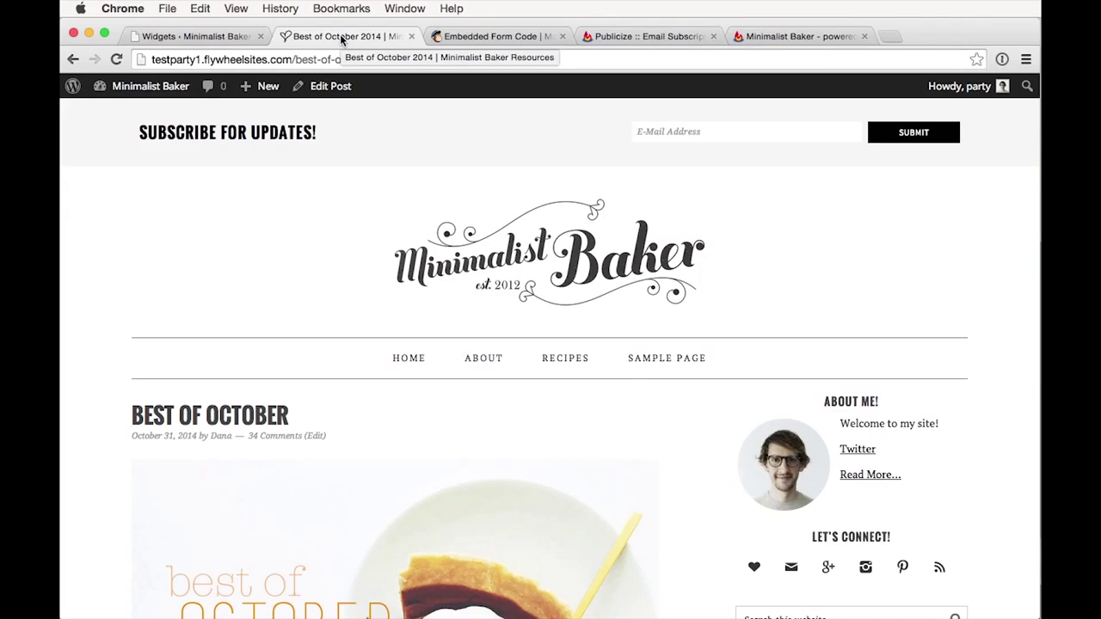
- Return to the Widgets page, expand the eNews Extended widget in the Top Ad area and review its settings
click(184, 38)
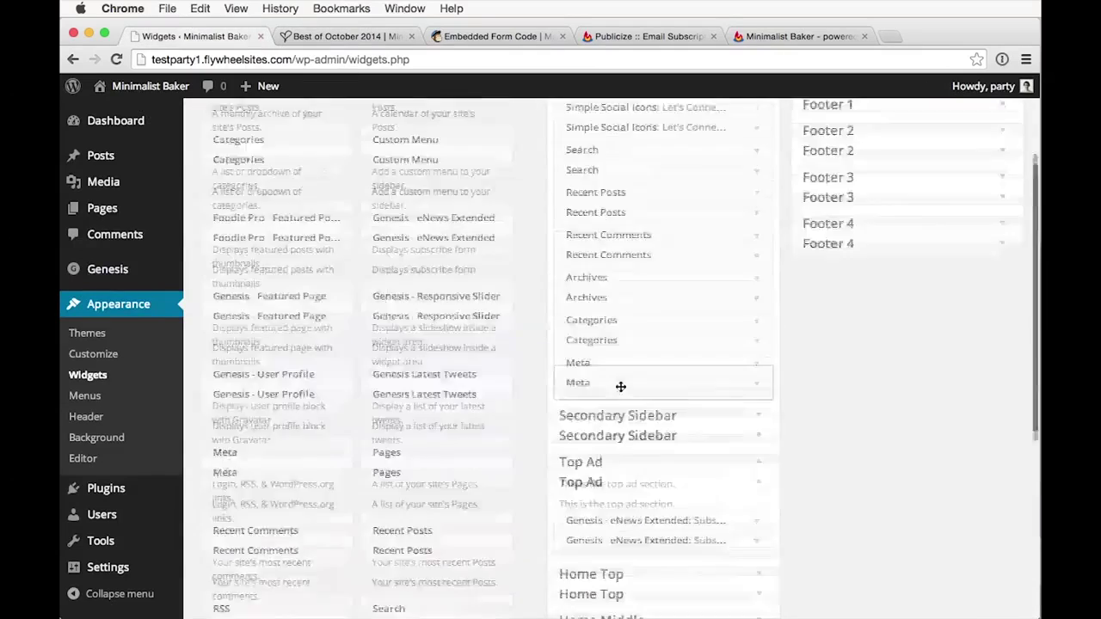
scroll(620, 386, up, 3)
scroll(651, 312, down, 3)
click(728, 494)
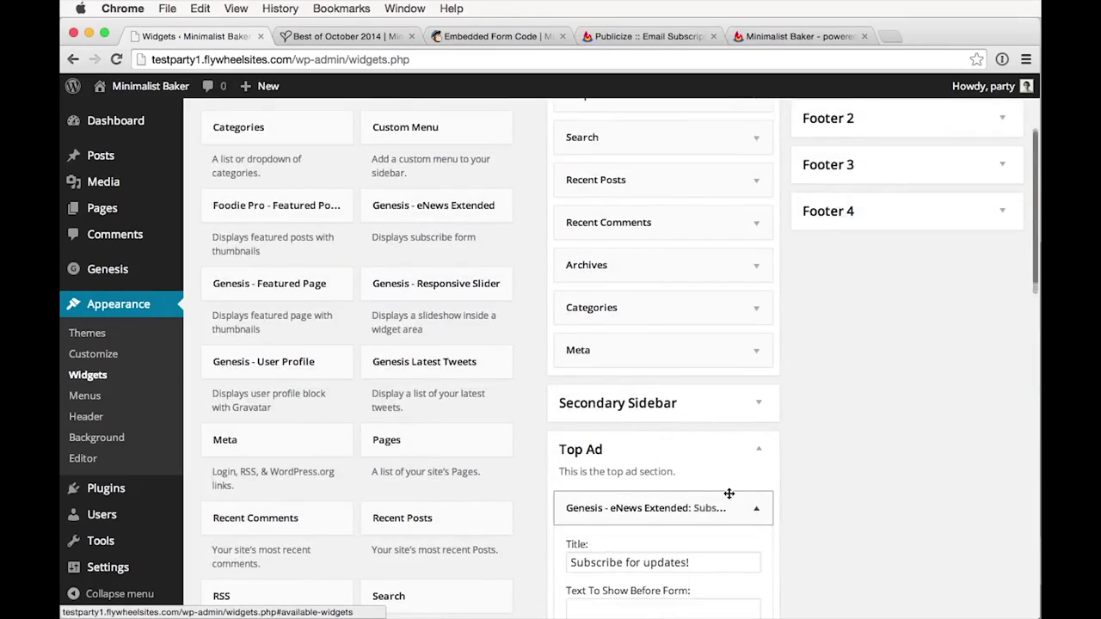
scroll(729, 494, down, 10)
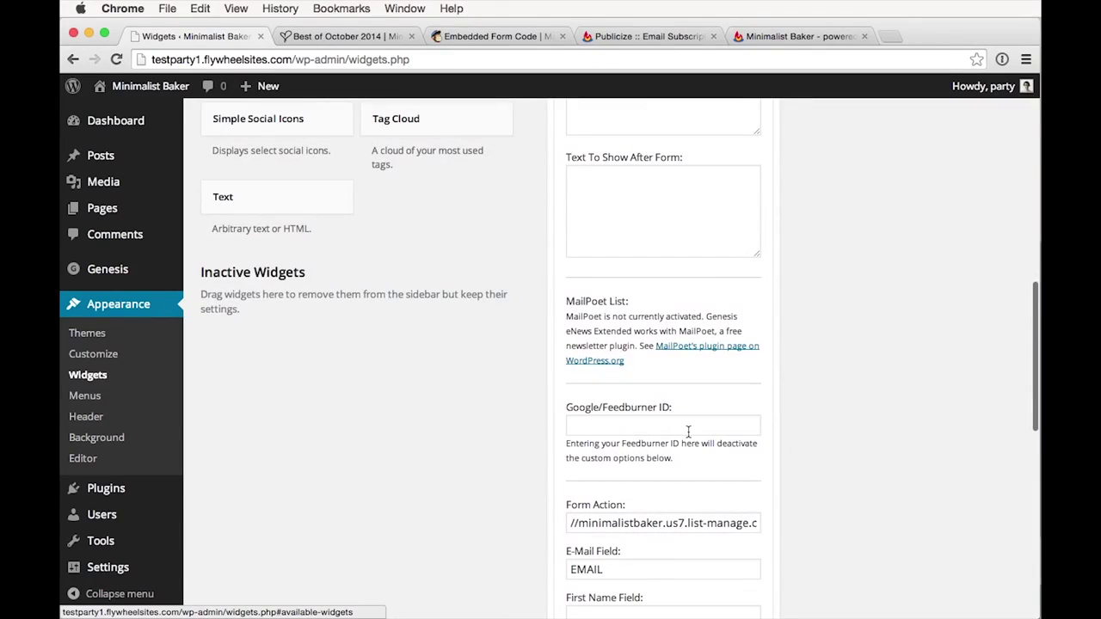
scroll(687, 430, down, 2)
scroll(687, 430, up, 5)
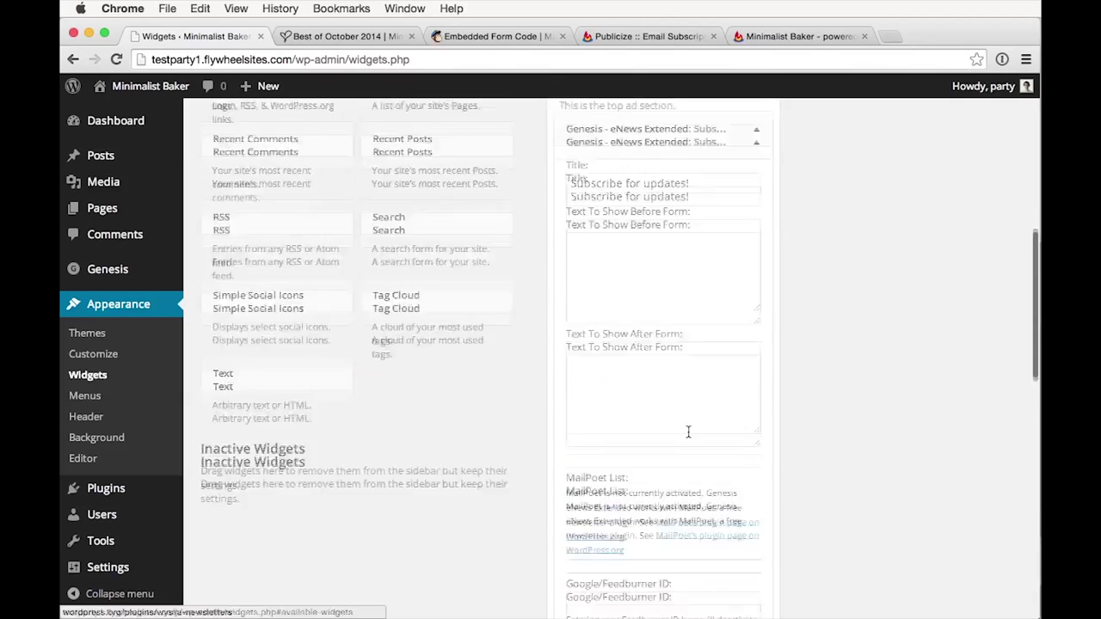
scroll(688, 432, up, 5)
scroll(690, 439, down, 1)
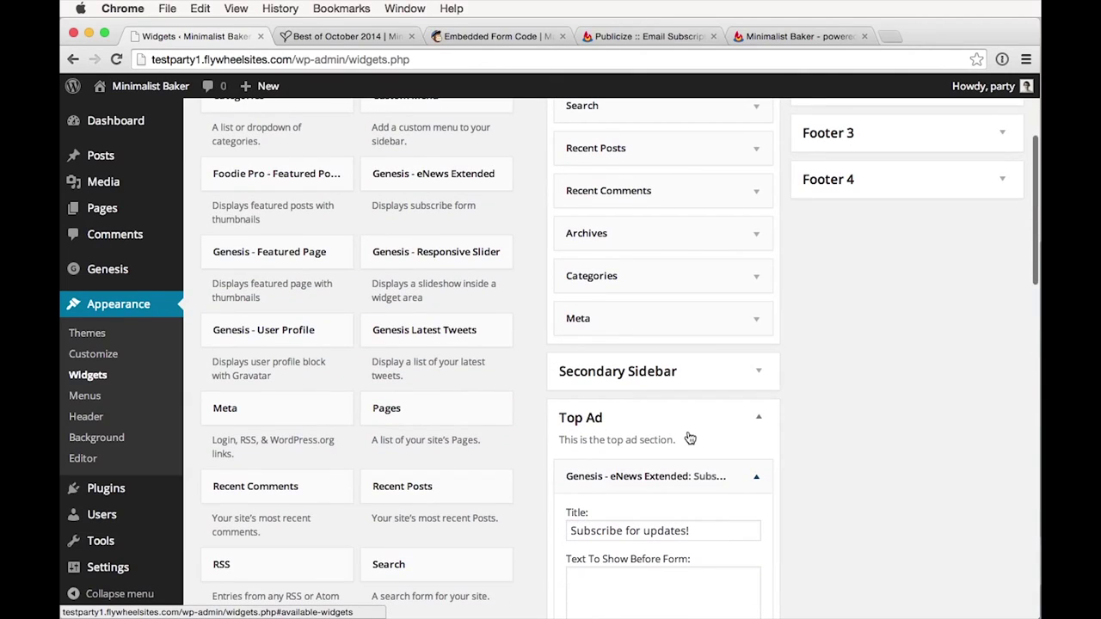